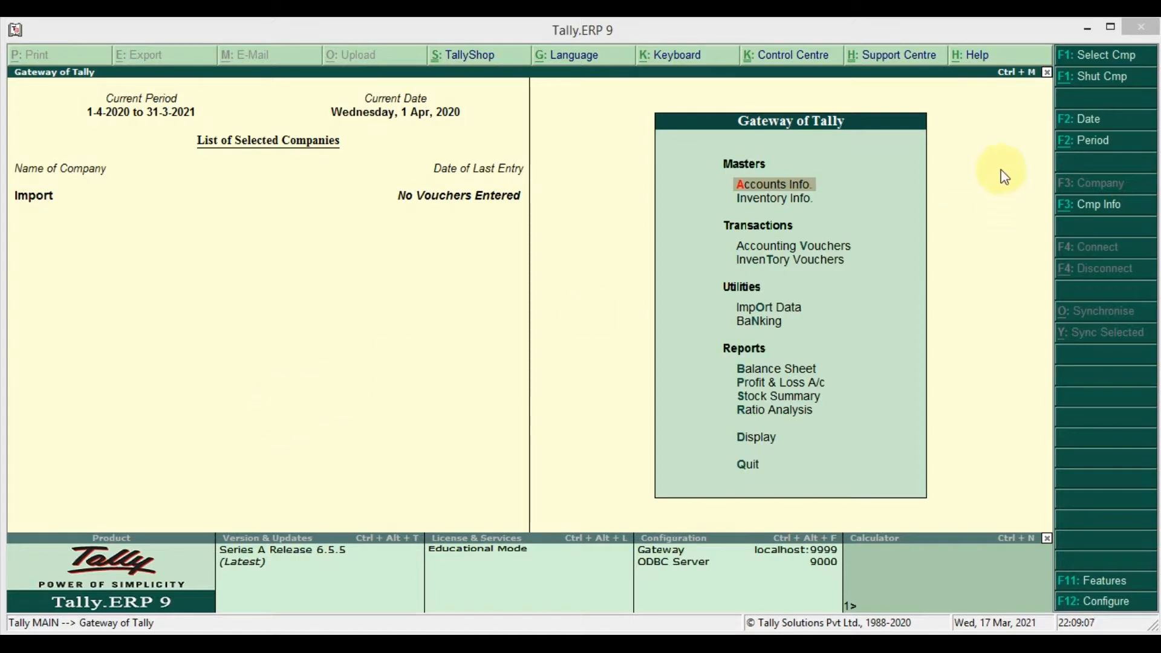
# Step: Maximize the window and check the list of ledgers in the Import company
pyautogui.click(1111, 28)
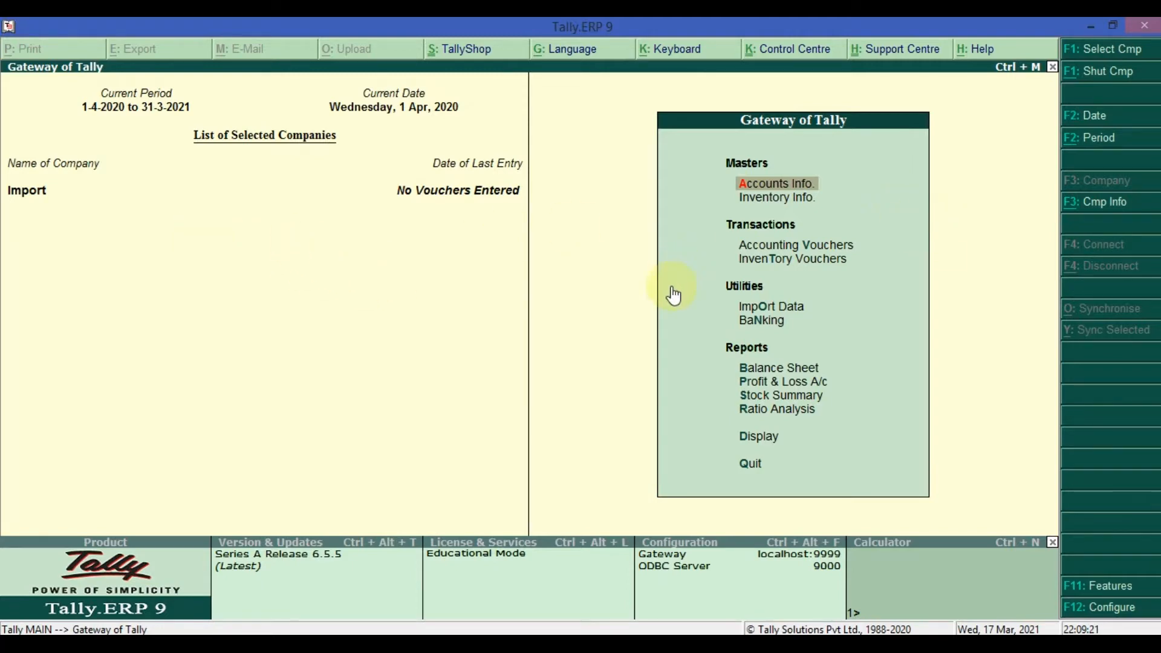
pyautogui.press('Return')
pyautogui.press('Down')
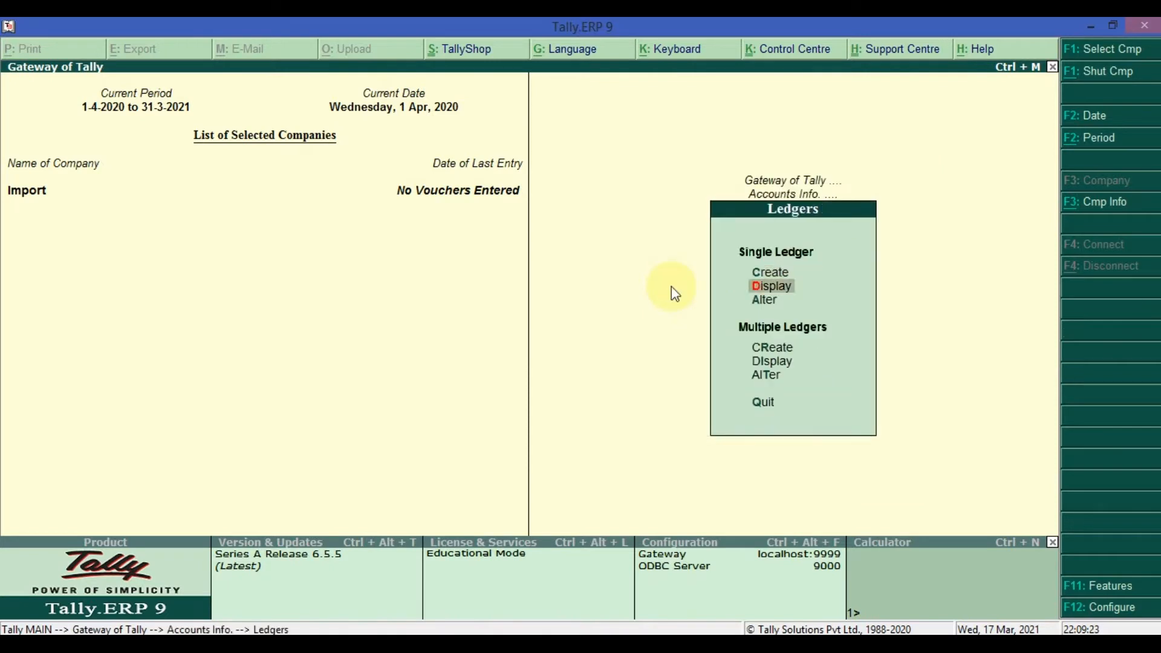
pyautogui.press('Return')
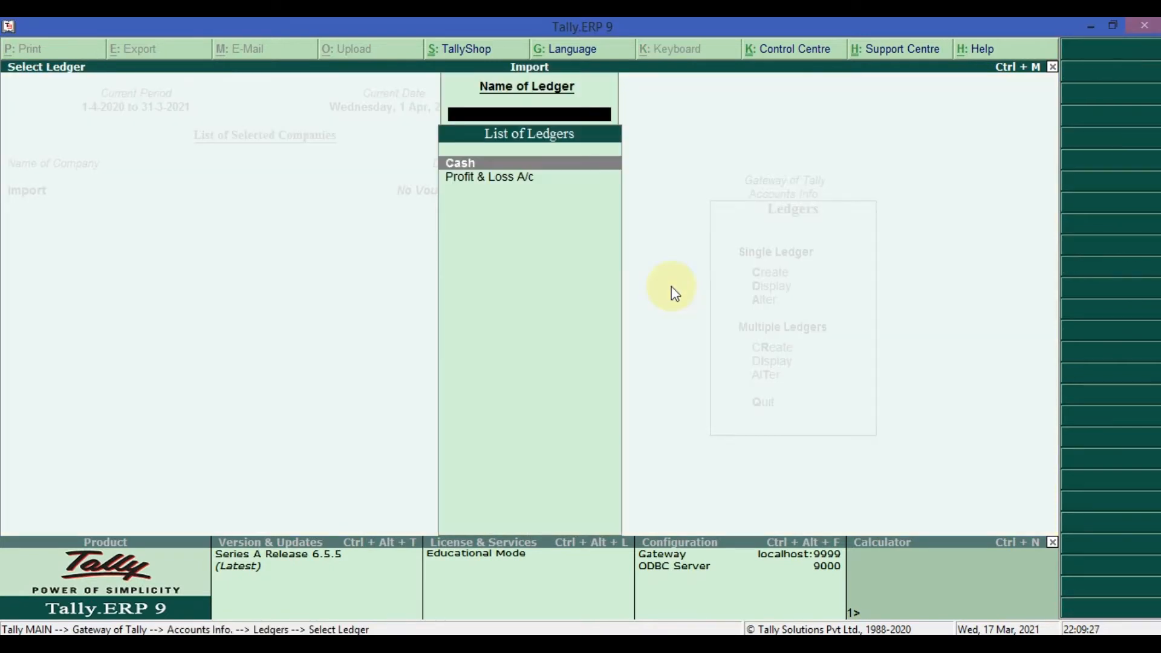
pyautogui.press('Escape')
pyautogui.press('Escape')
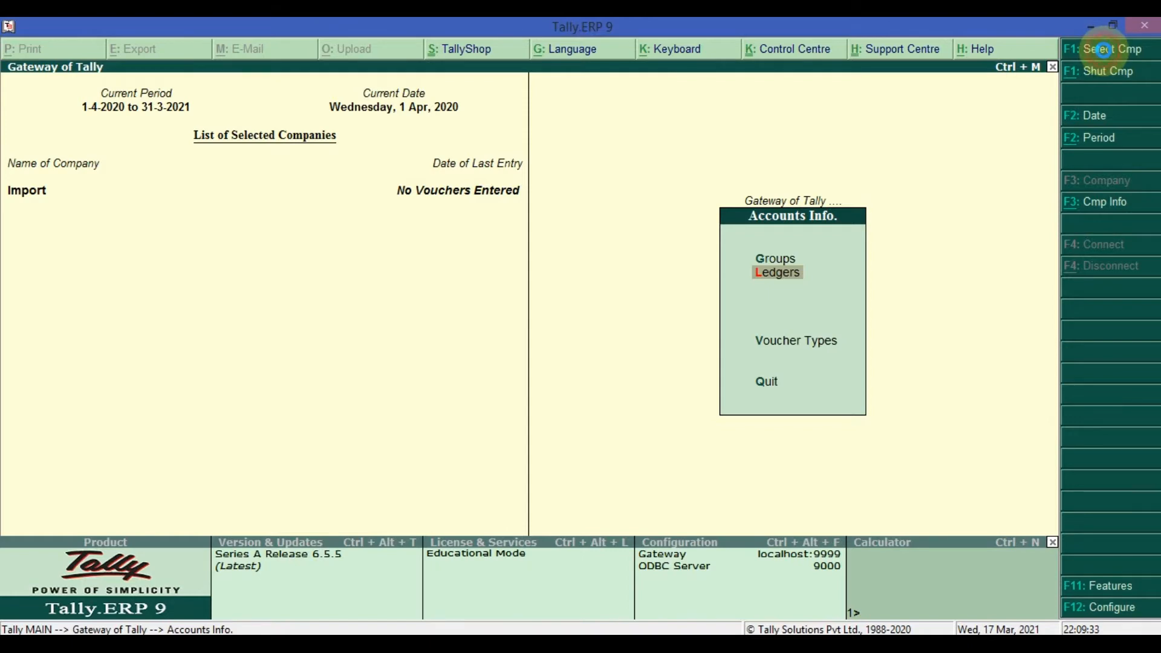
# Step: Load the ABC Enterprises company alongside Import and open its list of ledgers for display
pyautogui.click(1103, 50)
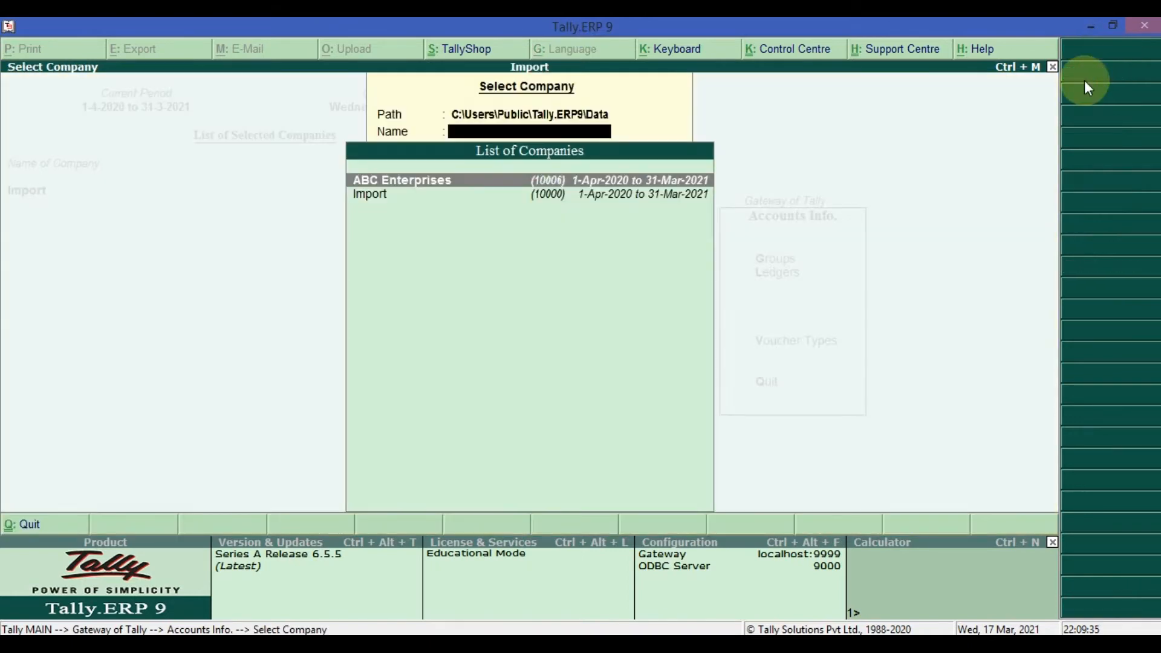
pyautogui.press('Return')
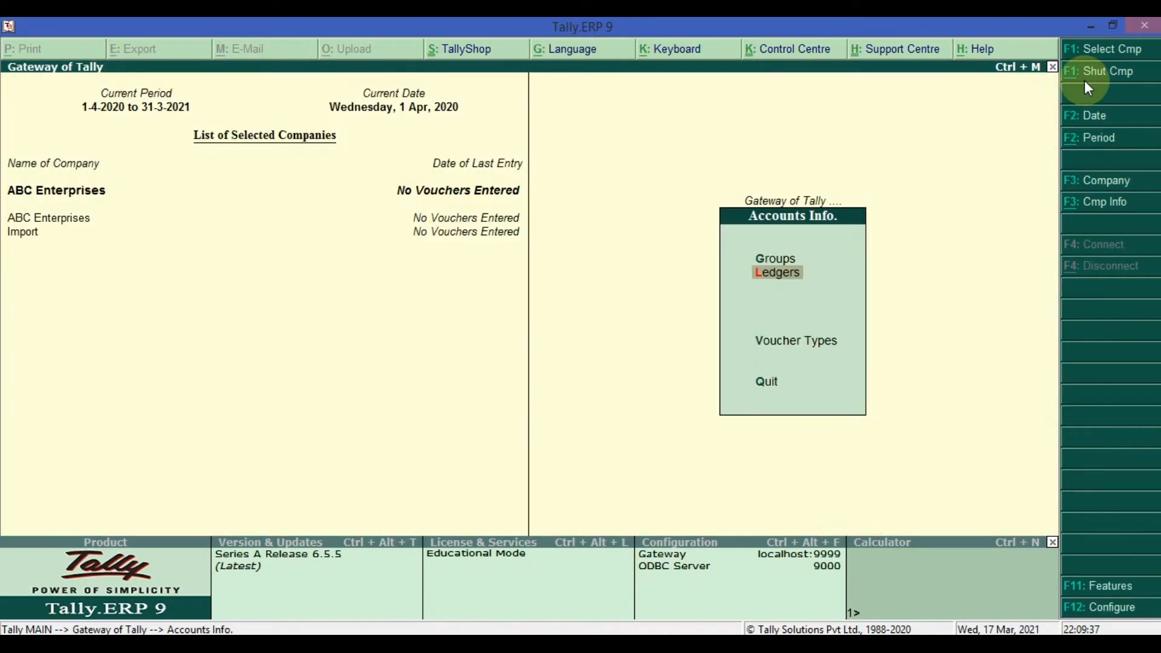
pyautogui.press('Return')
pyautogui.press('Down')
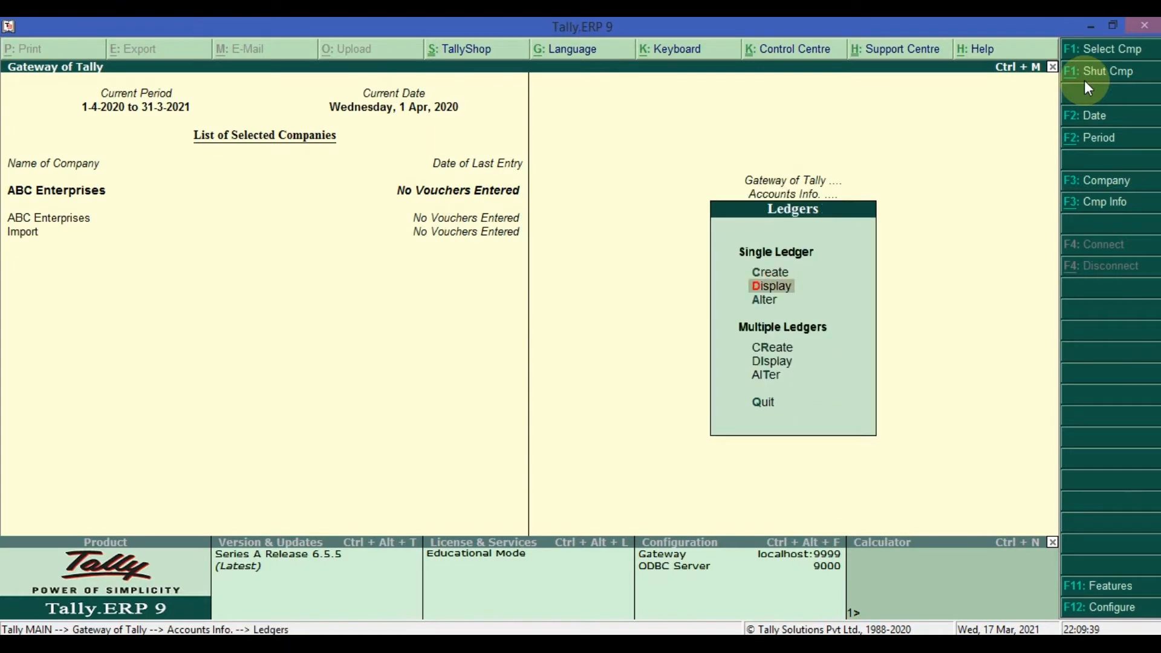
pyautogui.press('Return')
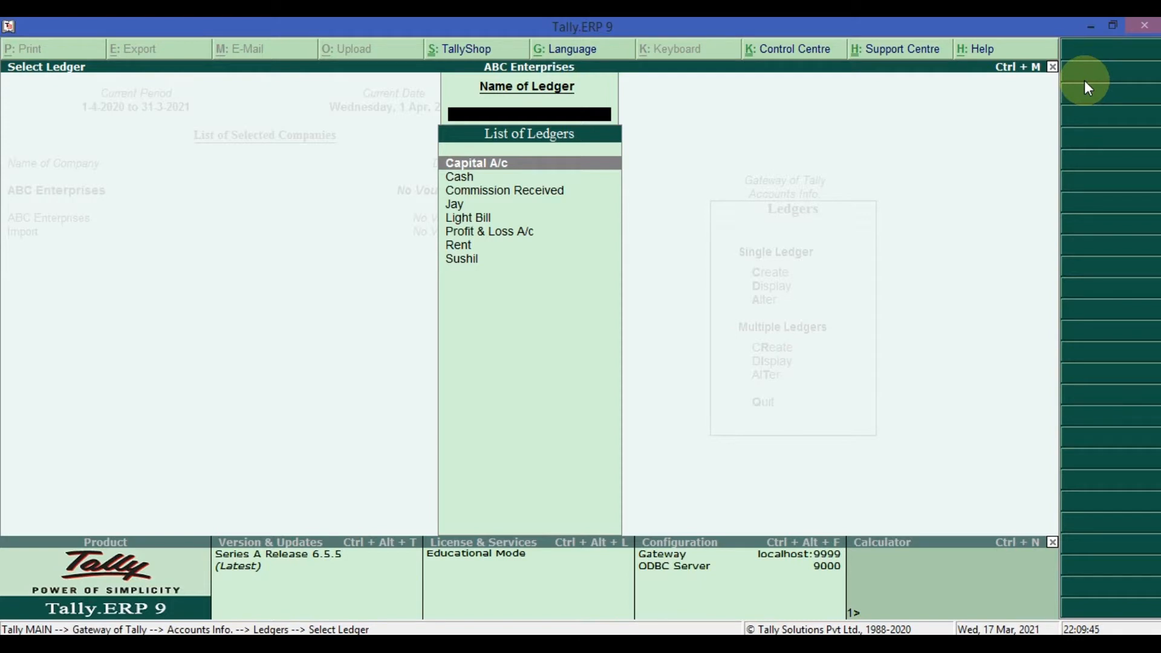
# Step: Look through the full ledger list of ABC Enterprises and return to the Gateway of Tally
pyautogui.press('Down')
pyautogui.press('Down')
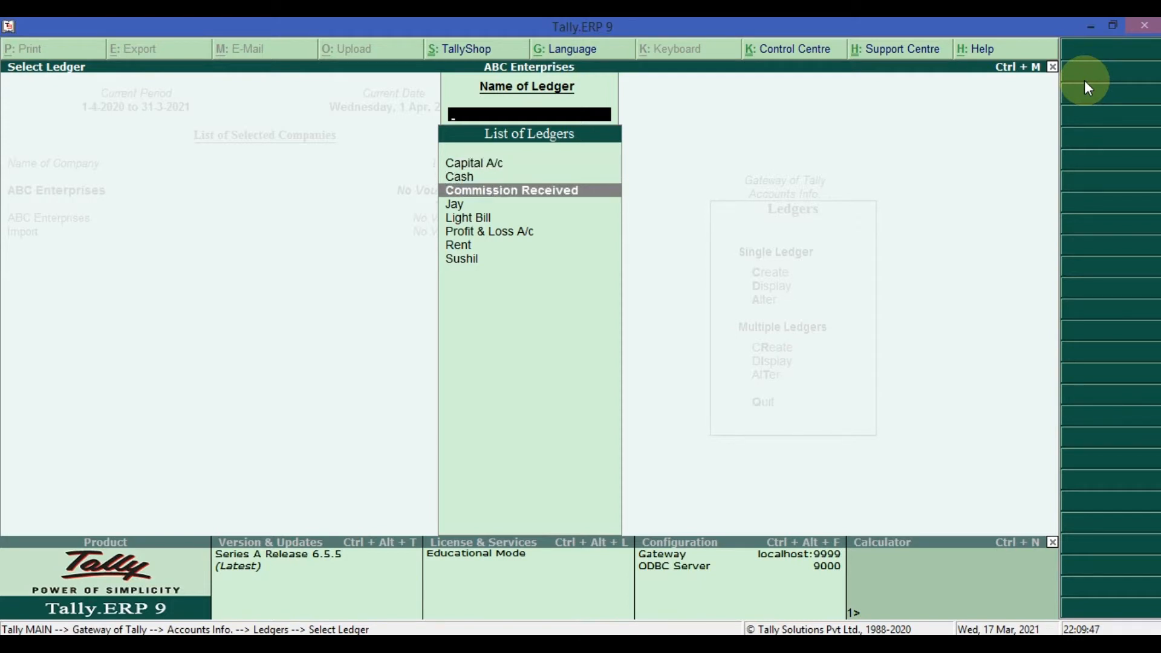
pyautogui.press('Down')
pyautogui.press('Down')
pyautogui.press('Down')
pyautogui.press('Down')
pyautogui.press('Down')
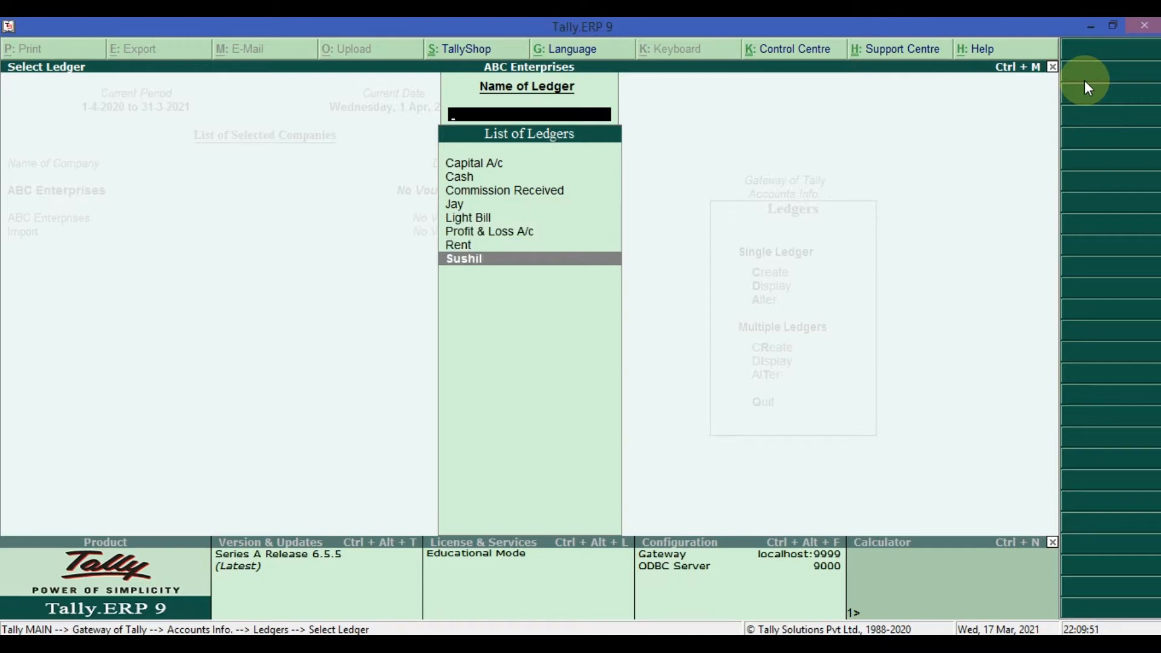
pyautogui.press('Escape')
pyautogui.press('Escape')
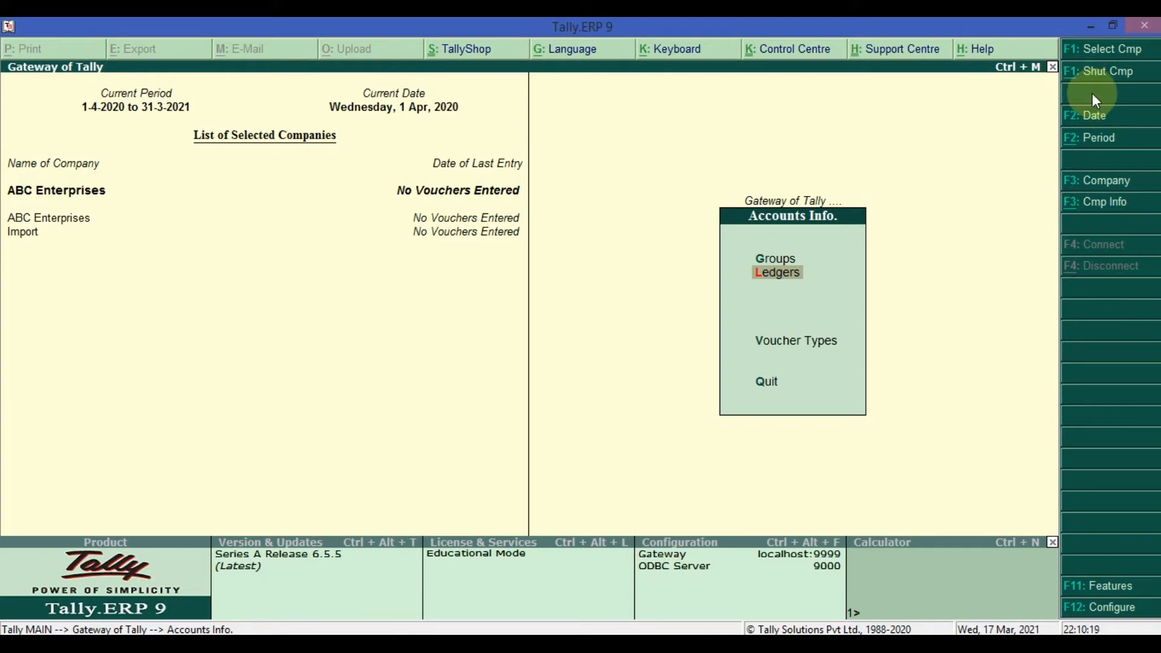
pyautogui.press('Escape')
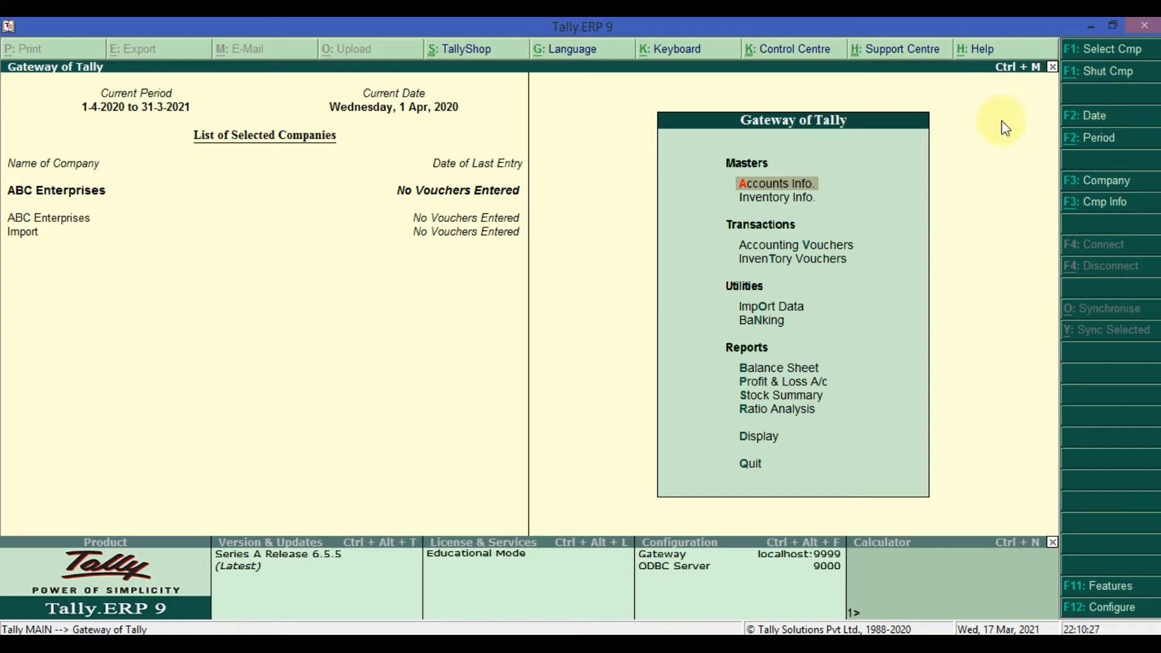
# Step: Make Import the active company and check its list of ledgers for comparison
pyautogui.click(22, 226)
pyautogui.click(26, 233)
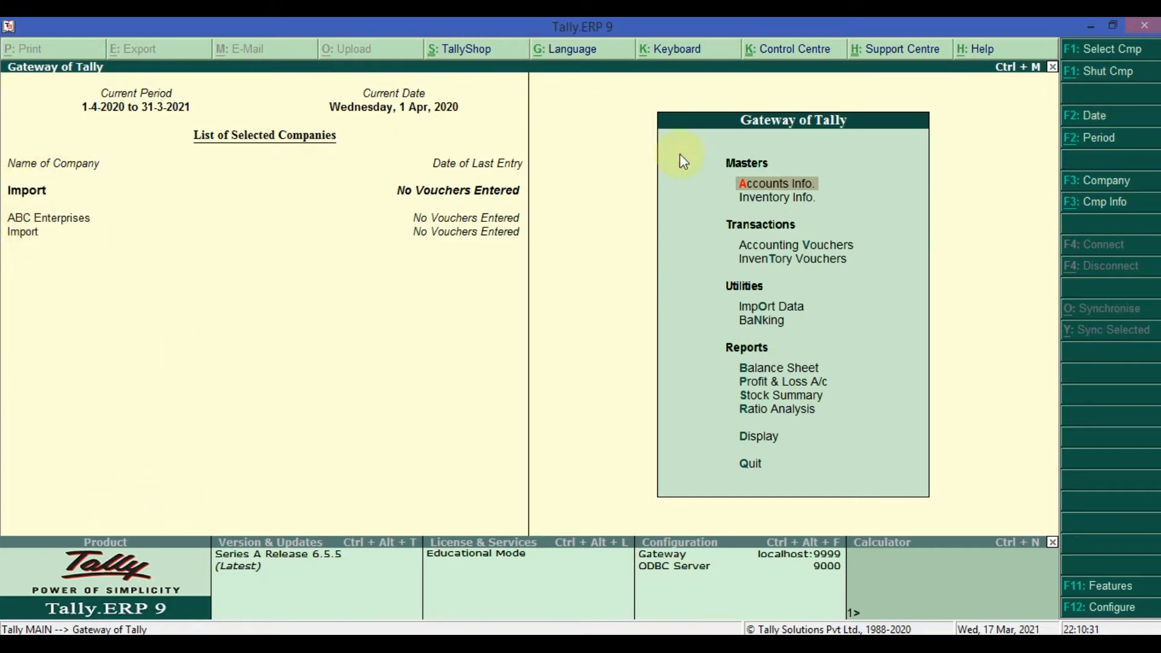
pyautogui.click(768, 185)
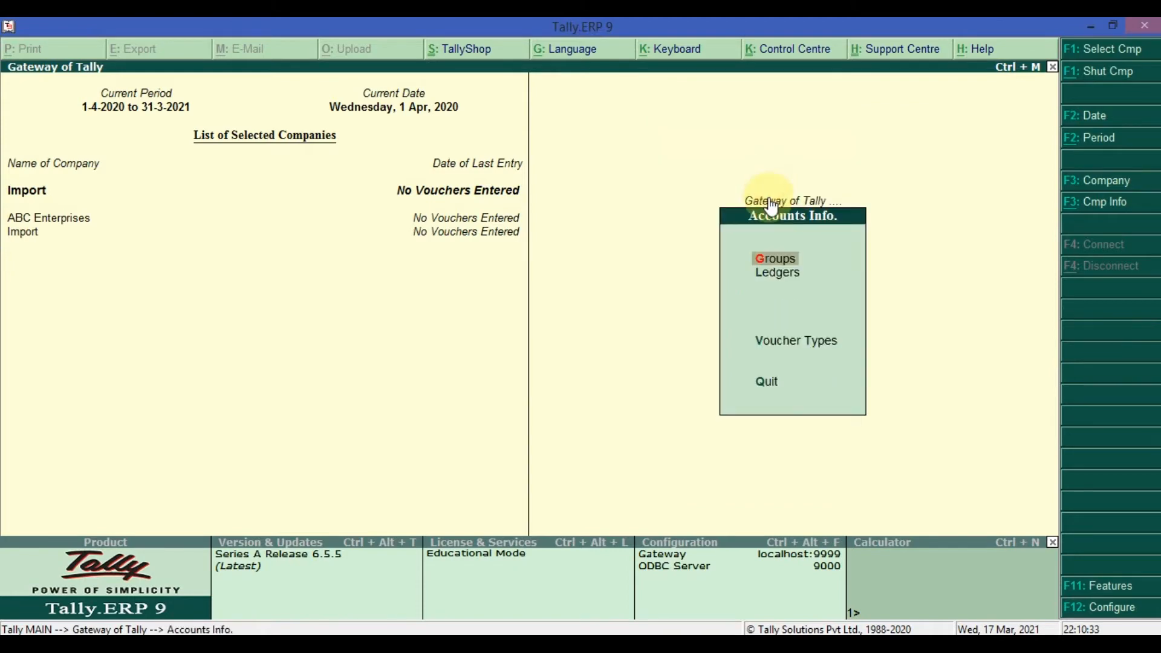
pyautogui.press('Down')
pyautogui.press('Return')
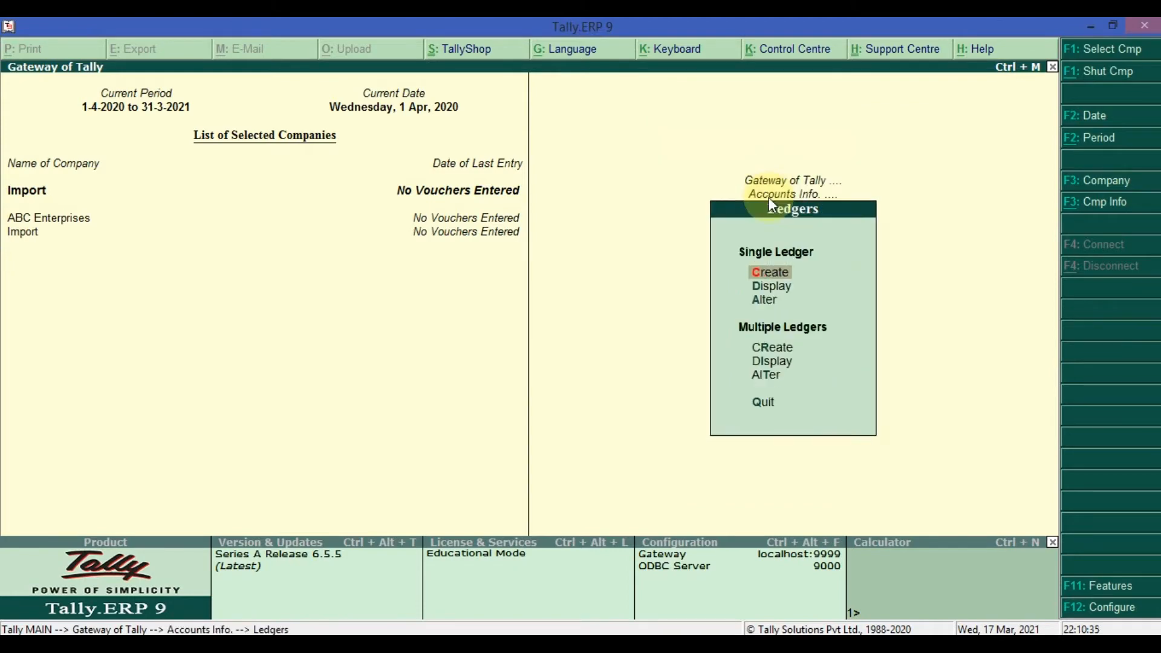
pyautogui.press('Down')
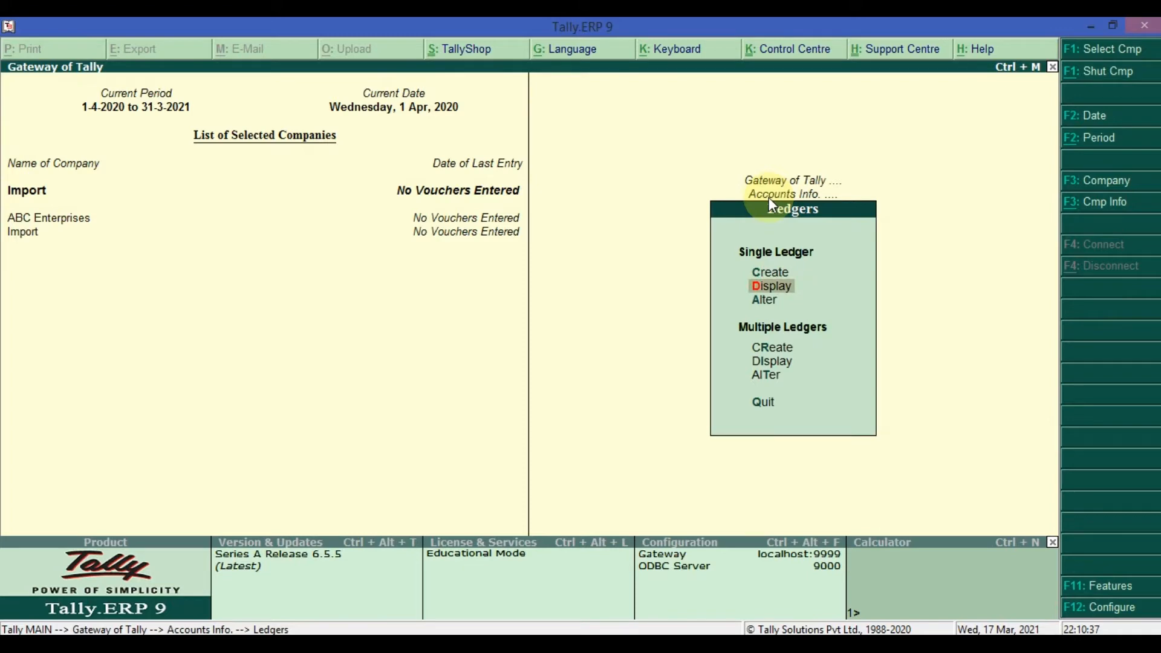
pyautogui.press('Return')
pyautogui.press('Escape')
pyautogui.press('Escape')
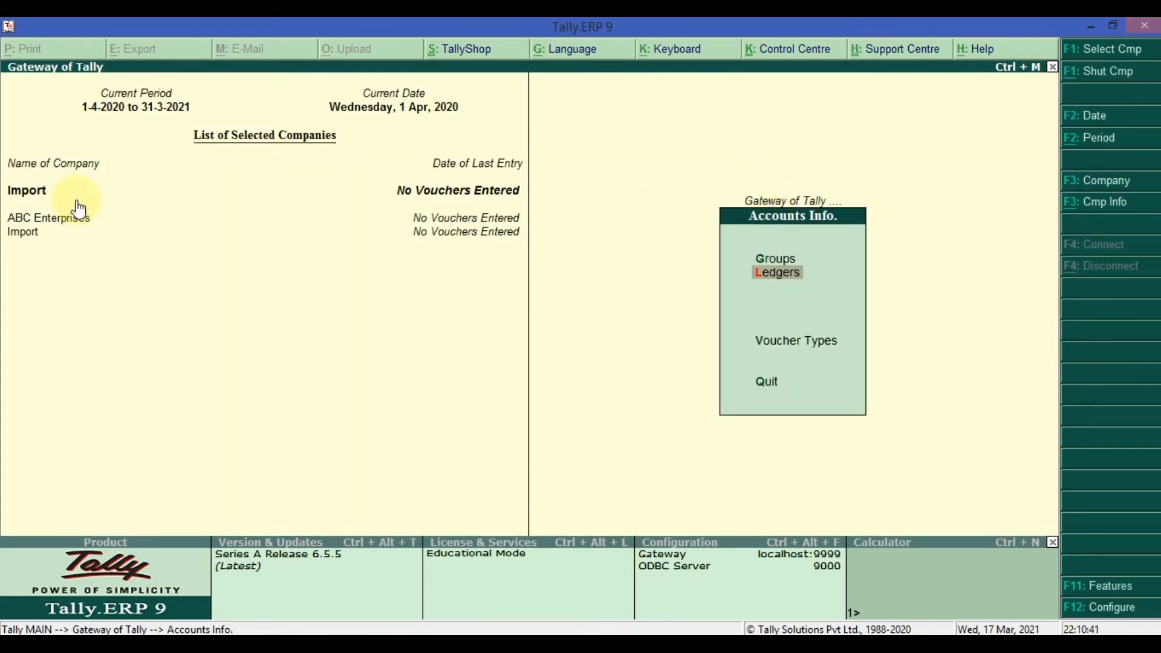
# Step: Make ABC Enterprises the active company again and display its List of Accounts
pyautogui.click(79, 225)
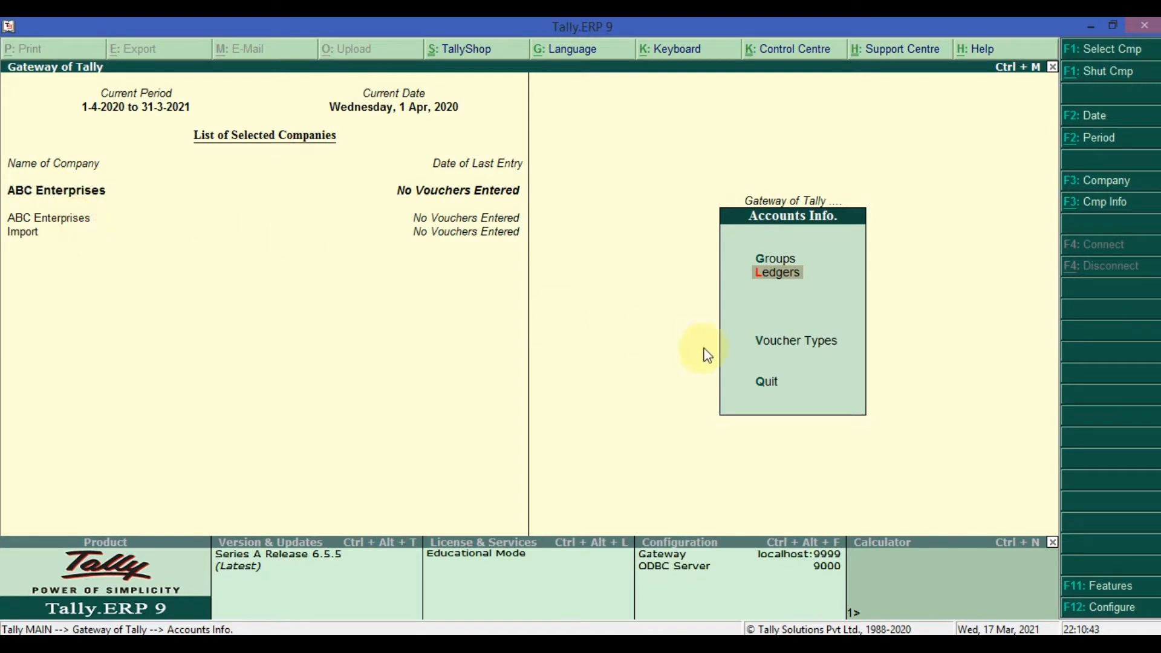
pyautogui.press('Escape')
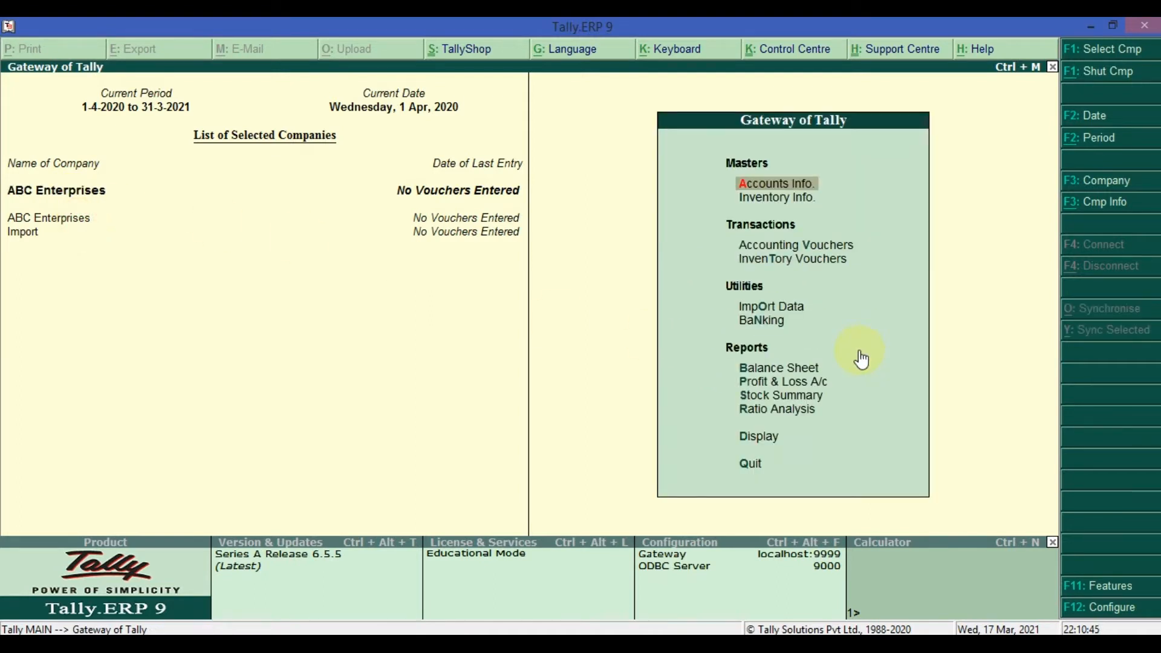
pyautogui.press('Up')
pyautogui.press('Up')
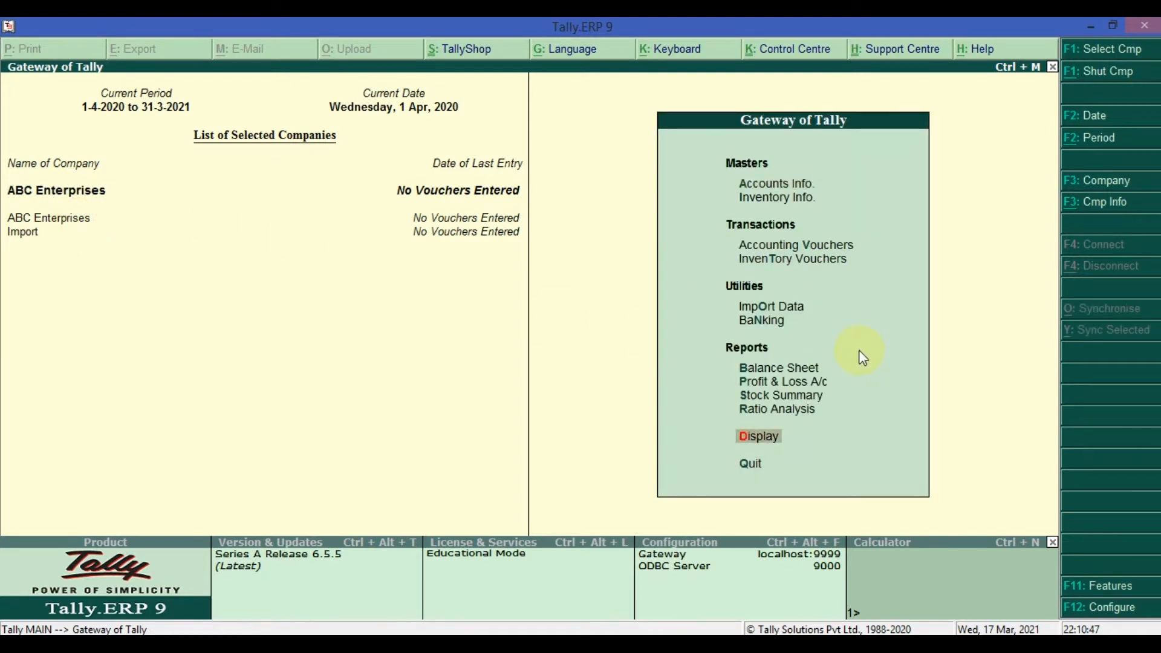
pyautogui.press('Return')
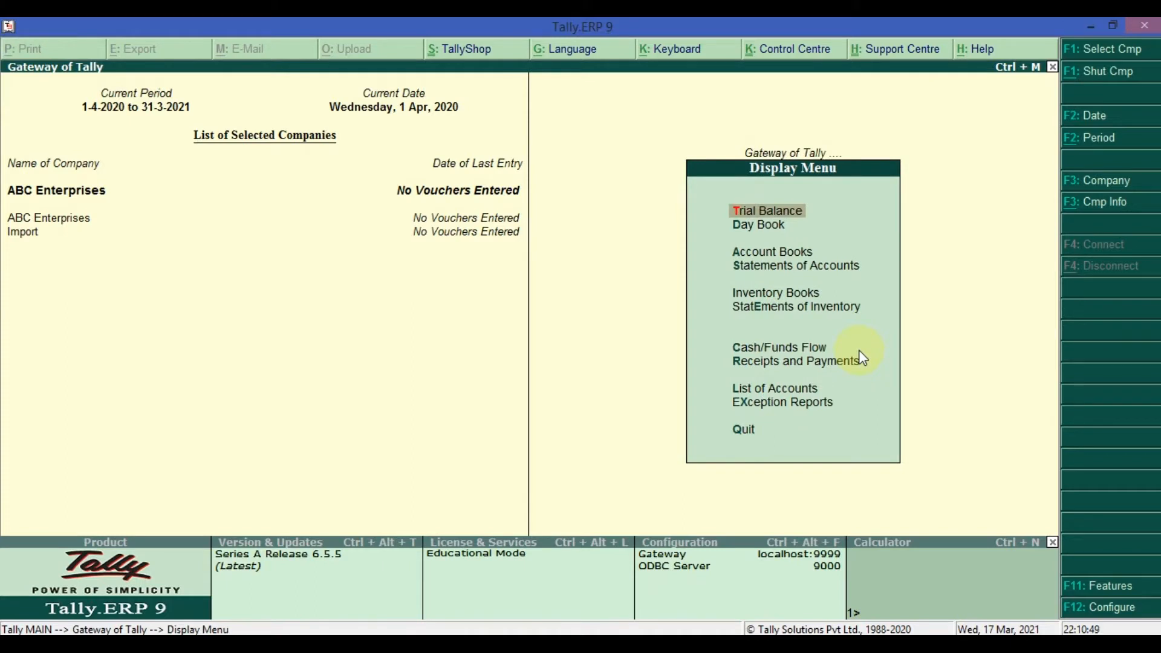
pyautogui.press('Up')
pyautogui.press('Up')
pyautogui.press('Up')
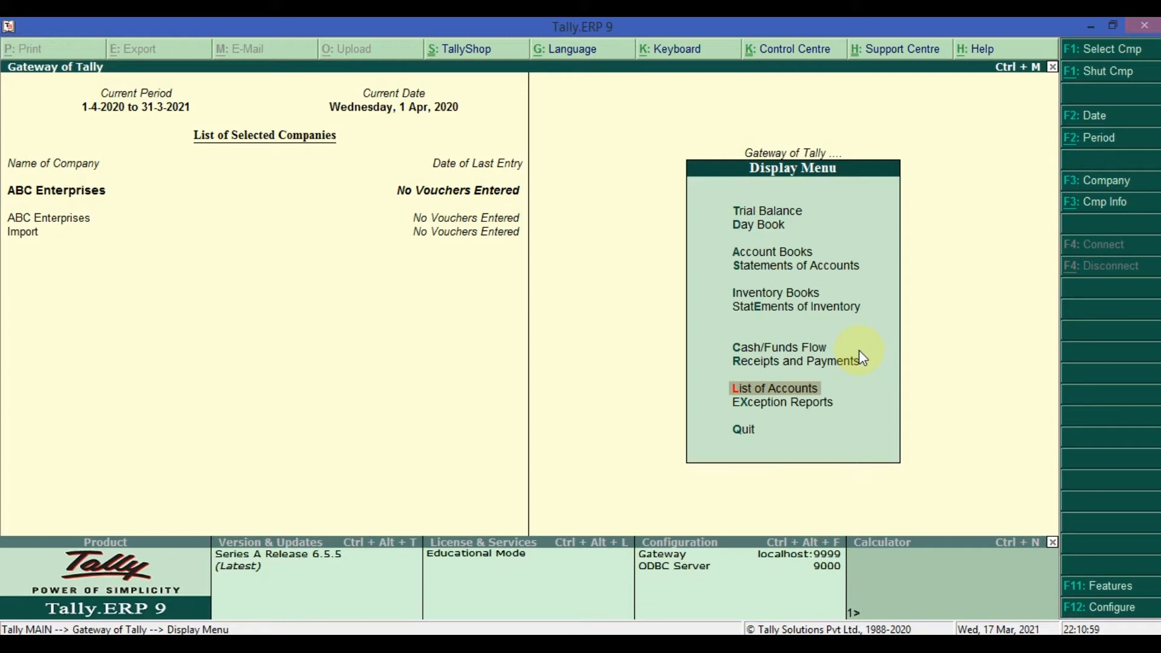
pyautogui.press('Return')
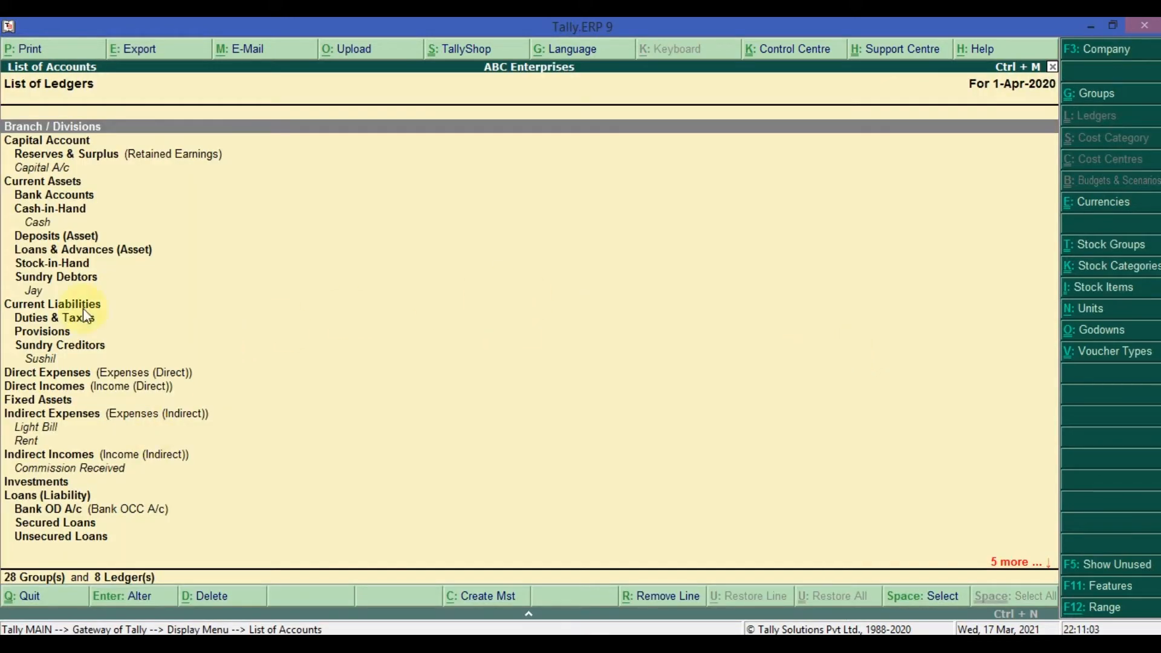
# Step: Start exporting the list of ledgers and choose XML (Data Interchange) as the export format
pyautogui.click(123, 54)
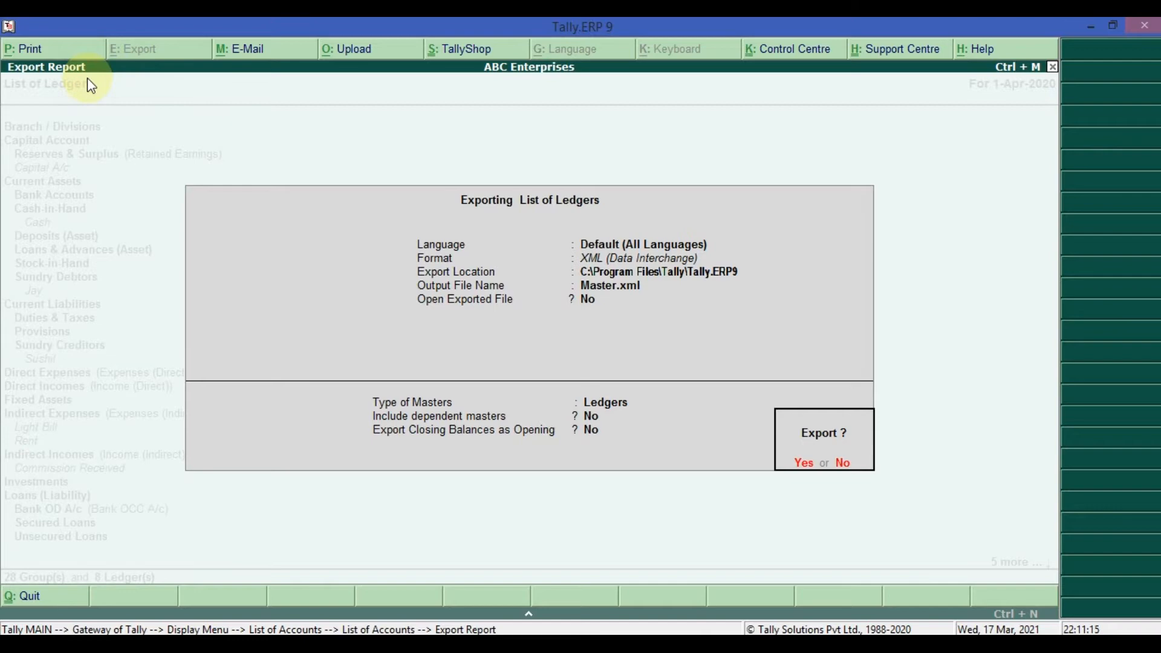
pyautogui.press('n')
pyautogui.press('Return')
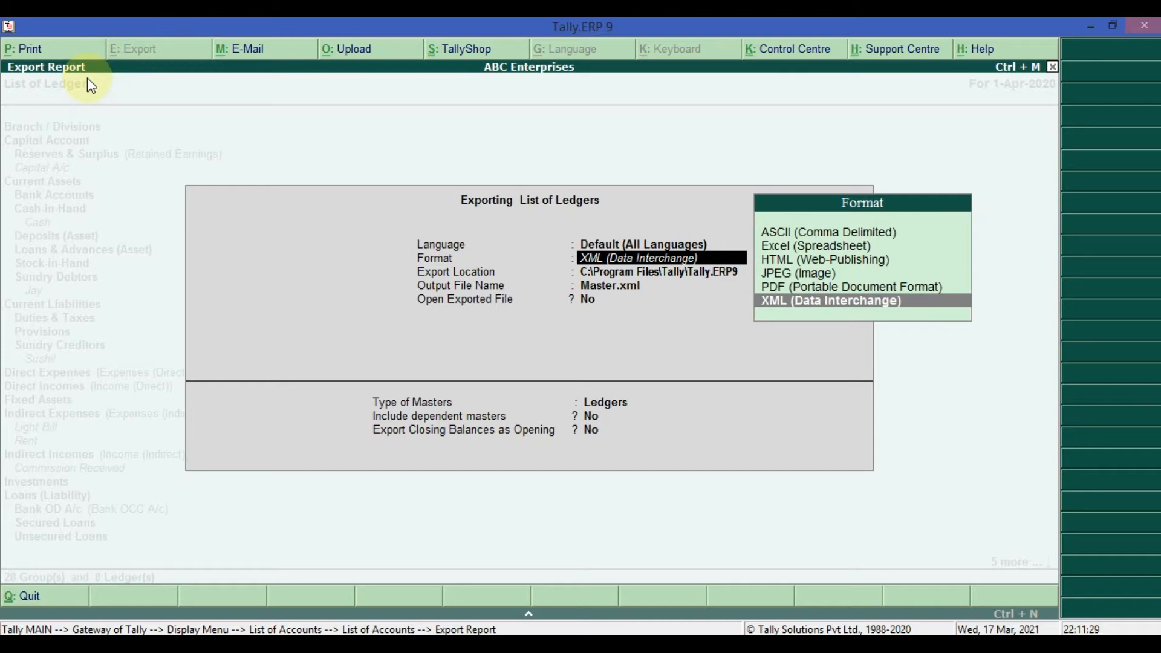
pyautogui.press('Up')
pyautogui.press('Up')
pyautogui.press('Up')
pyautogui.press('Down')
pyautogui.press('Up')
pyautogui.press('Up')
pyautogui.press('Down')
pyautogui.press('Down')
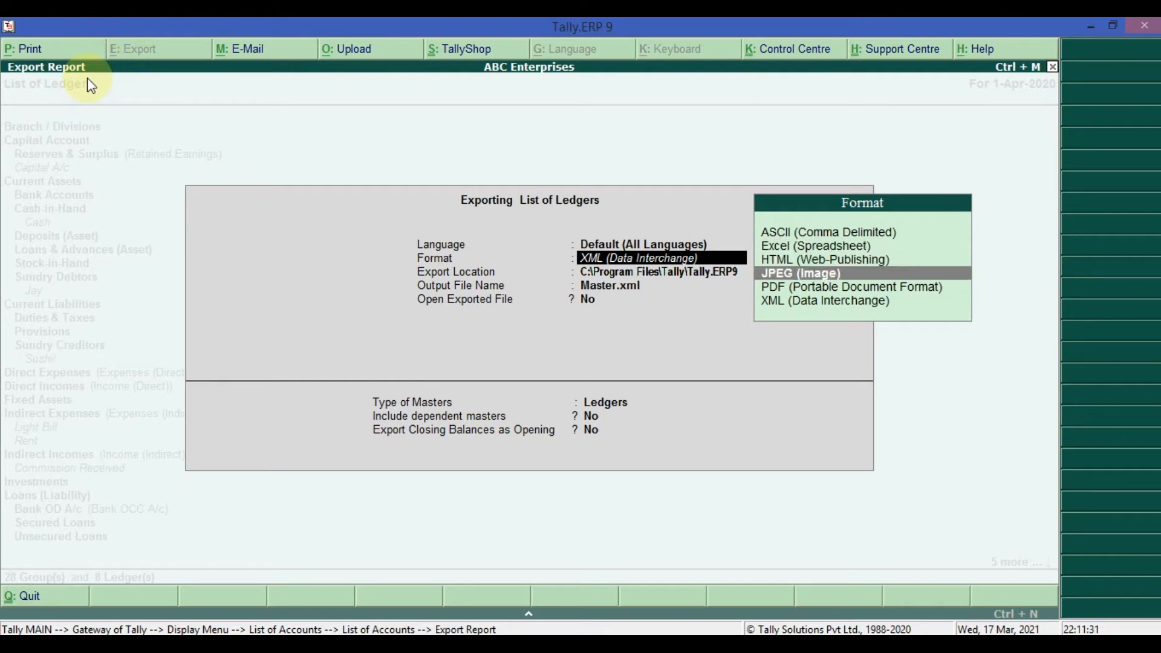
pyautogui.press('Down')
pyautogui.press('Down')
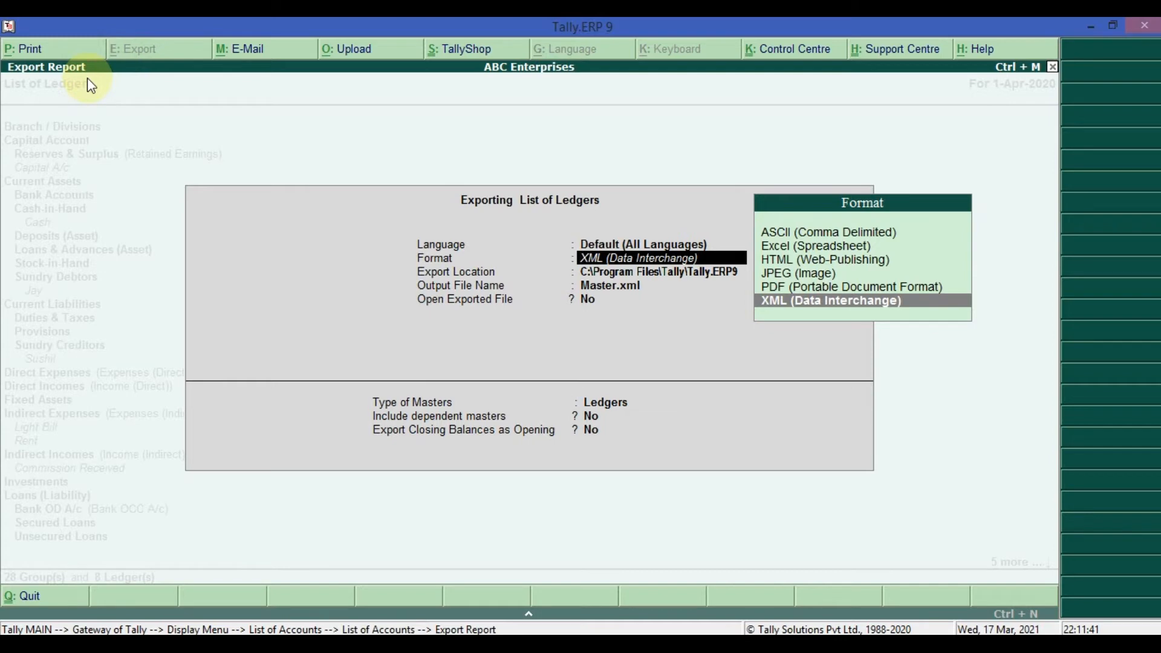
pyautogui.press('Return')
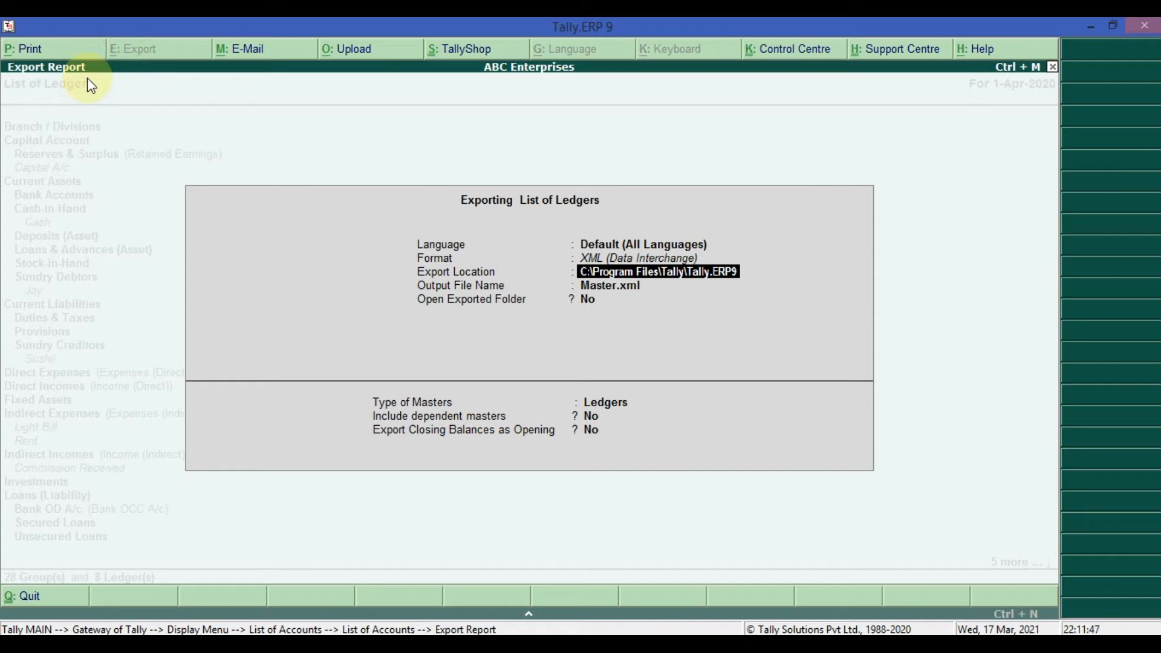
# Step: Accept the default export location, name the output file New.xml, and set Open Exported Folder to No
pyautogui.press('Return')
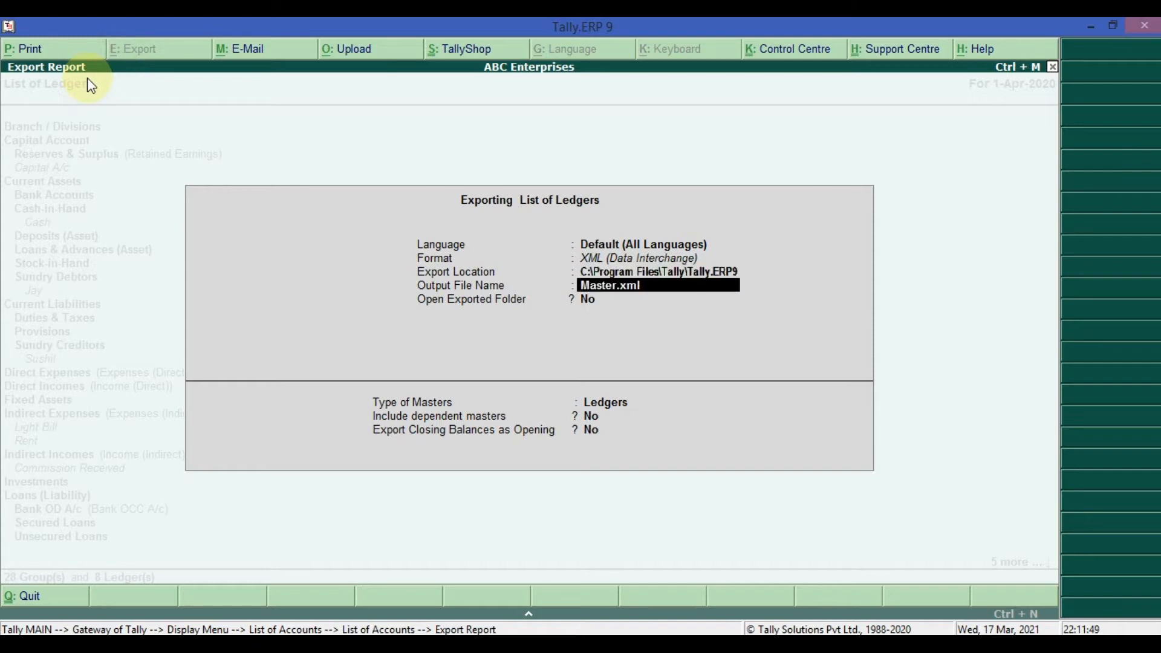
pyautogui.press('Delete')
pyautogui.press('Delete')
pyautogui.press('Delete')
pyautogui.press('Delete')
pyautogui.press('Delete')
pyautogui.press('Delete')
pyautogui.write('New')
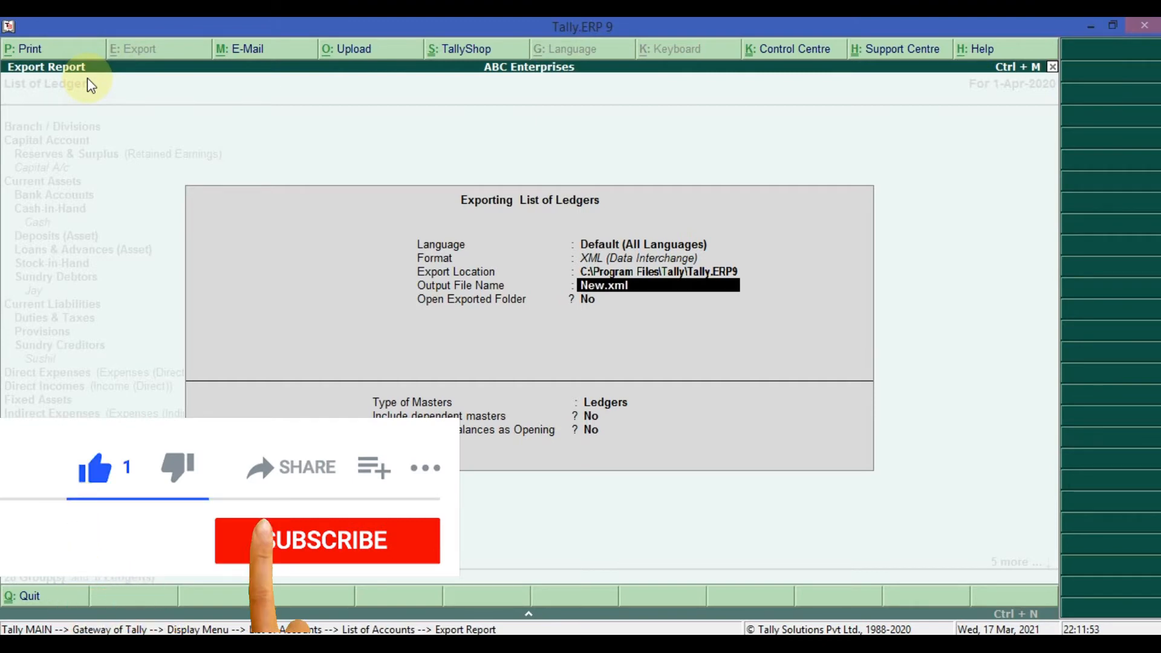
pyautogui.press('Return')
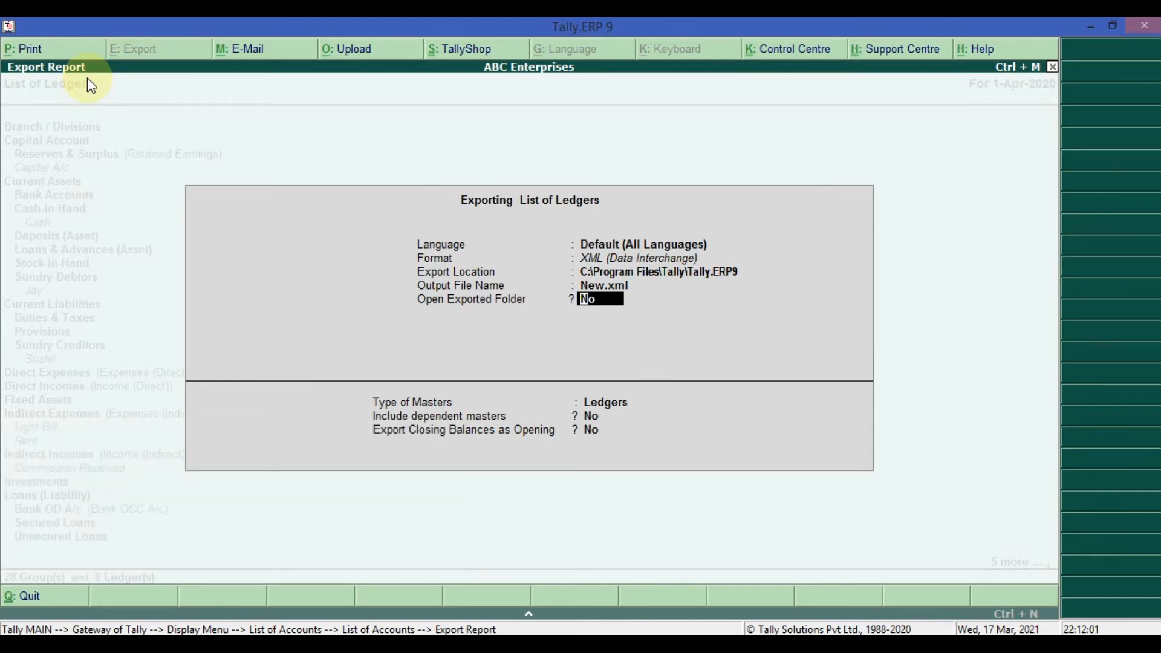
pyautogui.press('Return')
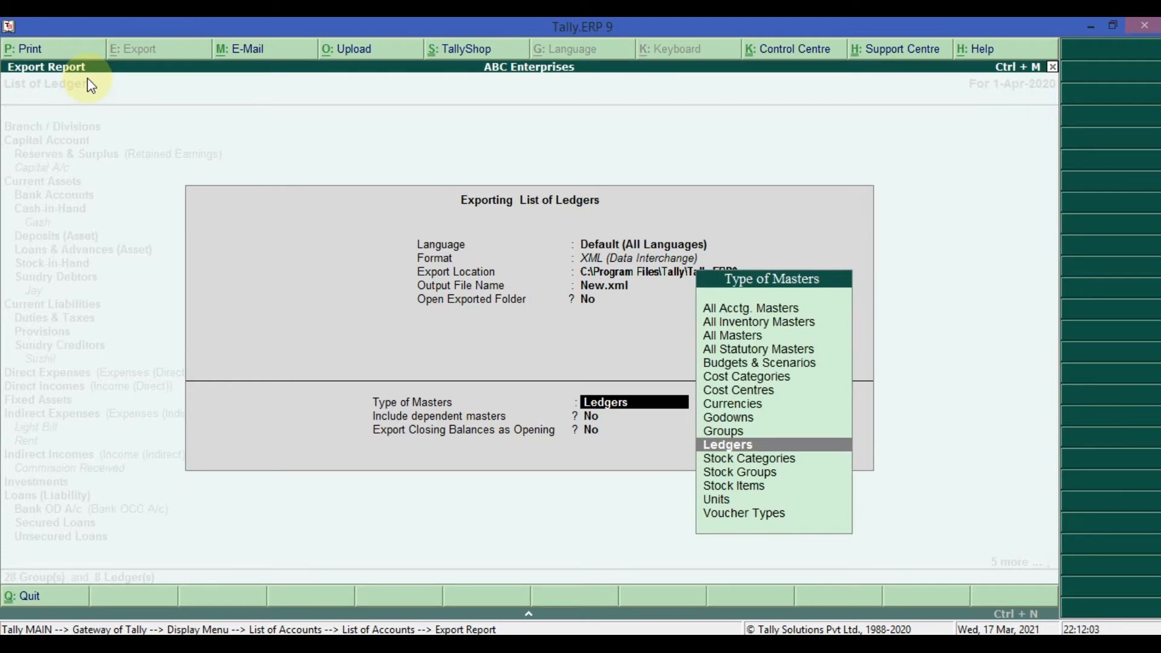
# Step: Look through the types of masters available for export, from All Acctg. Masters to Voucher Types
pyautogui.press('Up')
pyautogui.press('Up')
pyautogui.press('Up')
pyautogui.press('Up')
pyautogui.press('Up')
pyautogui.press('Up')
pyautogui.press('Up')
pyautogui.press('Up')
pyautogui.press('Up')
pyautogui.press('Up')
pyautogui.press('Up')
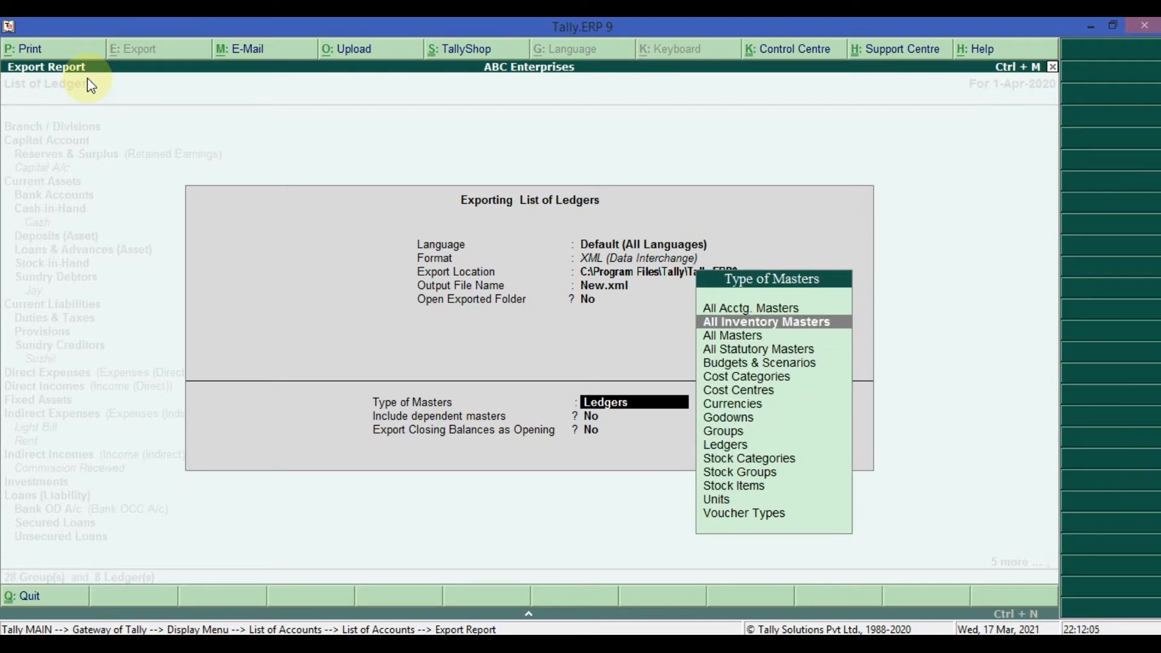
pyautogui.press('Down')
pyautogui.press('Down')
pyautogui.press('Down')
pyautogui.press('Down')
pyautogui.press('Down')
pyautogui.press('Down')
pyautogui.press('Down')
pyautogui.press('Down')
pyautogui.press('Down')
pyautogui.press('Down')
pyautogui.press('Down')
pyautogui.press('Down')
pyautogui.press('Down')
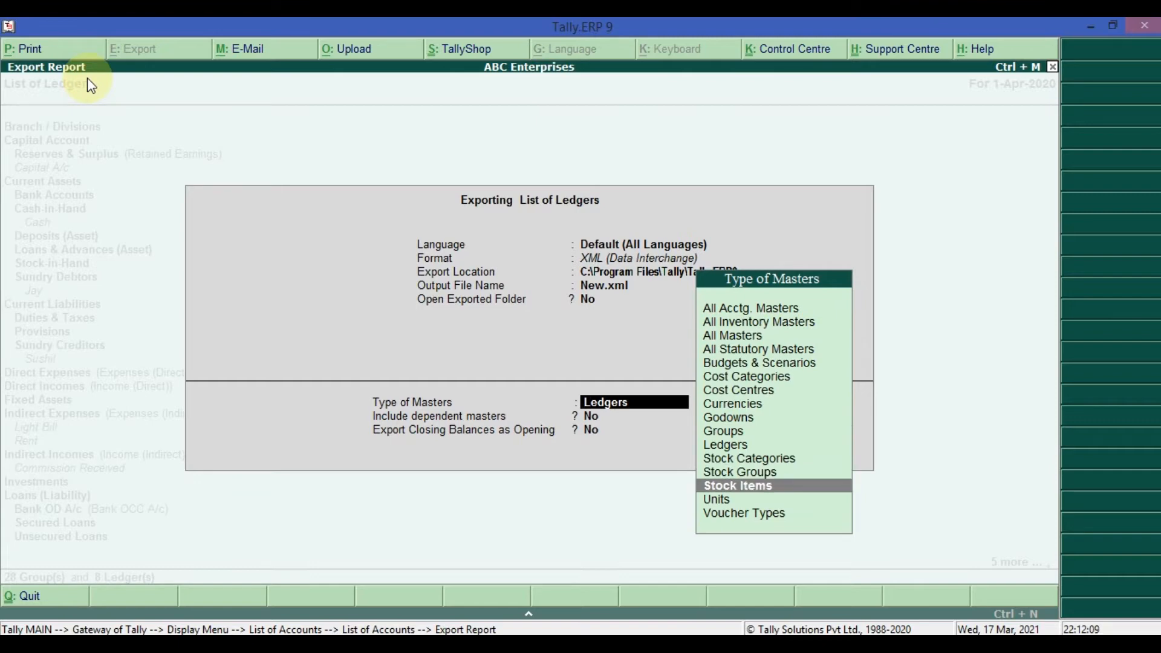
pyautogui.press('Up')
pyautogui.press('Up')
pyautogui.press('Up')
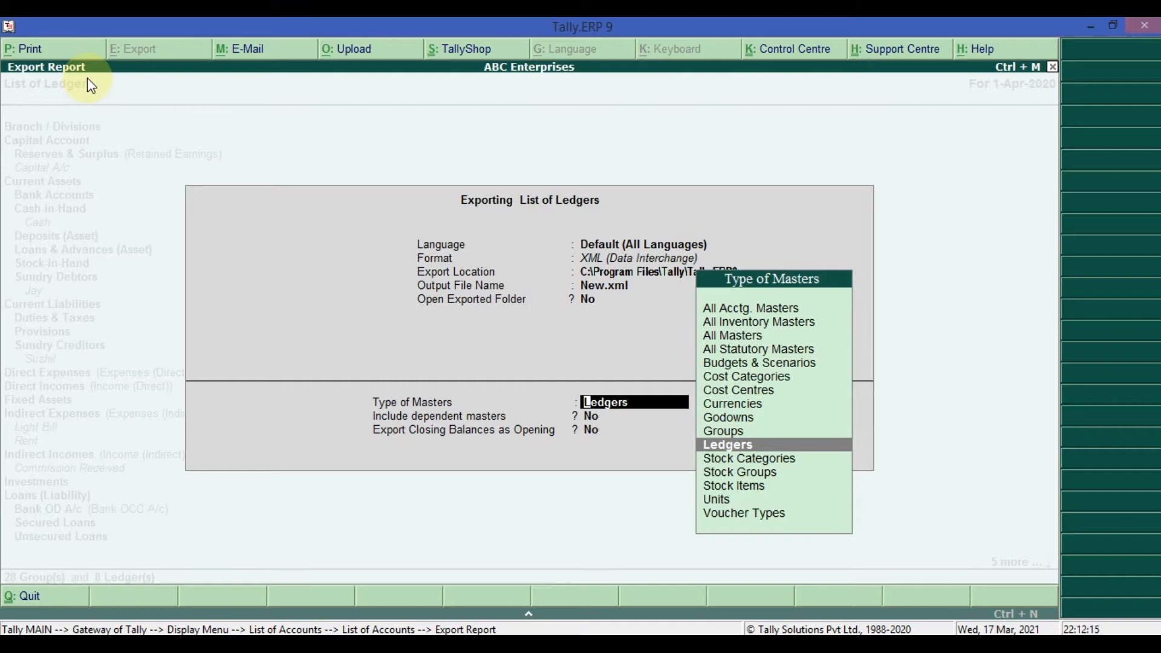
# Step: Export the Ledgers masters with Include dependent masters and Export Closing Balances as Opening both set to No
pyautogui.press('Return')
pyautogui.press('Return')
pyautogui.press('Return')
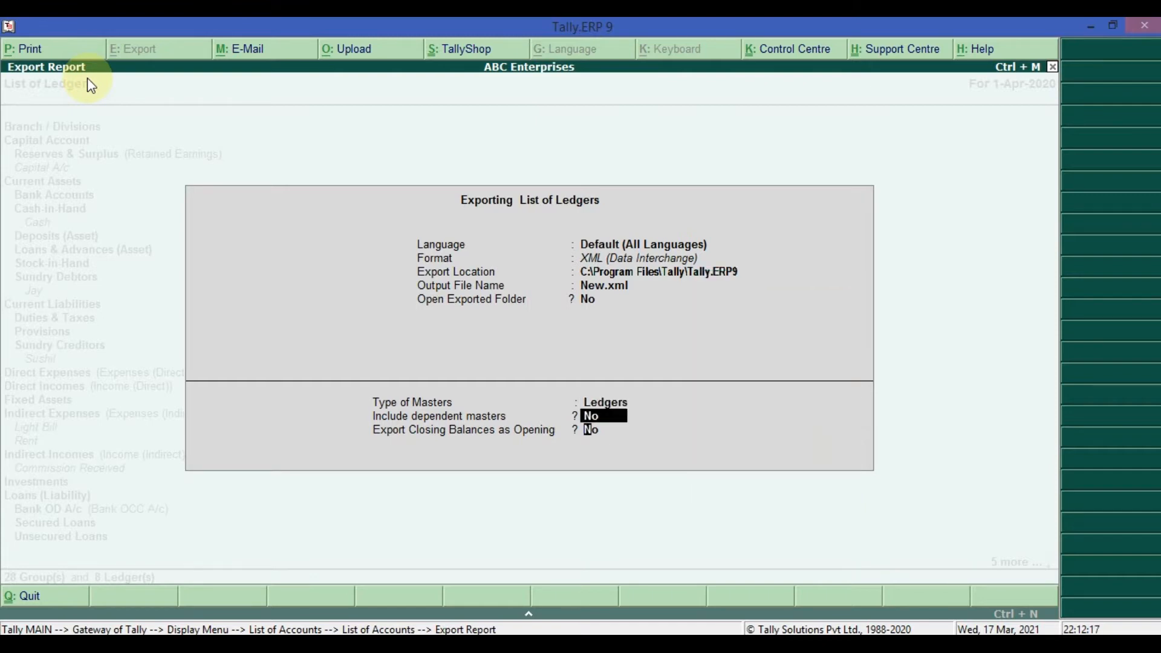
pyautogui.press('Return')
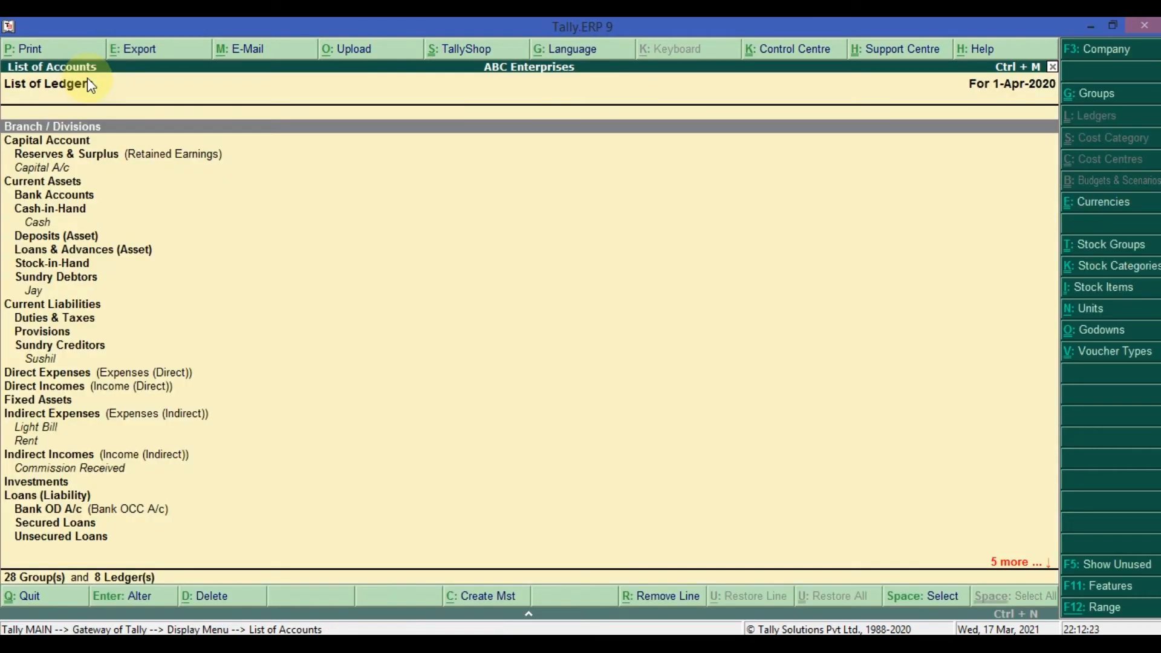
# Step: Leave the List of Accounts, make Import the active company, and open its Import Data options
pyautogui.press('Escape')
pyautogui.press('Escape')
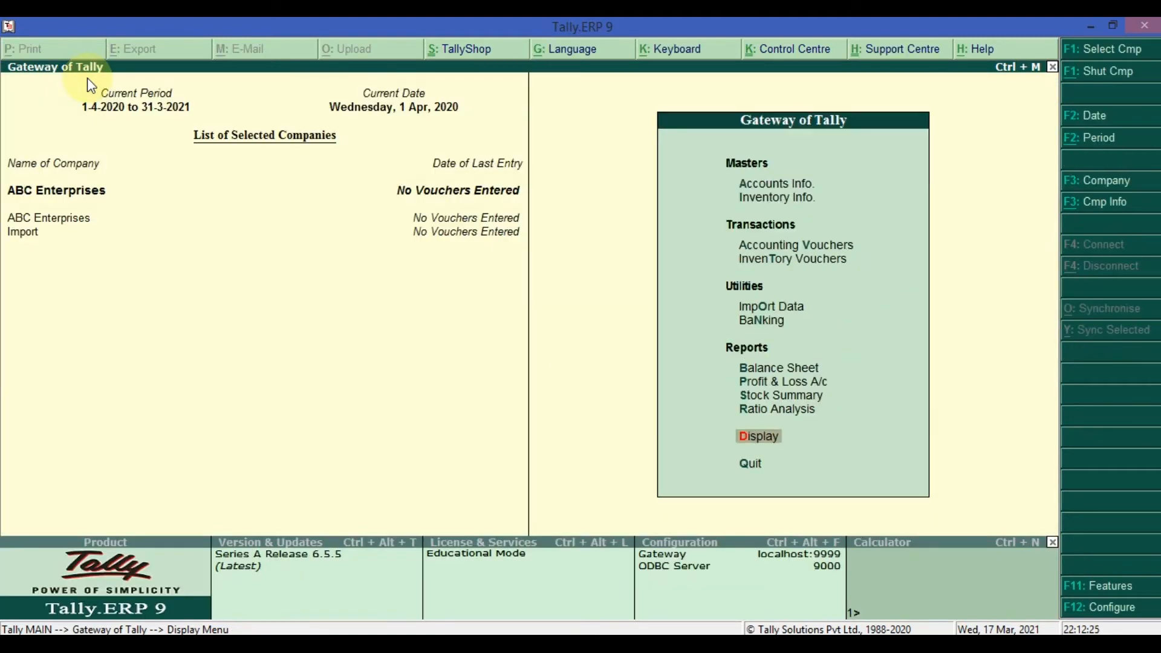
pyautogui.click(30, 233)
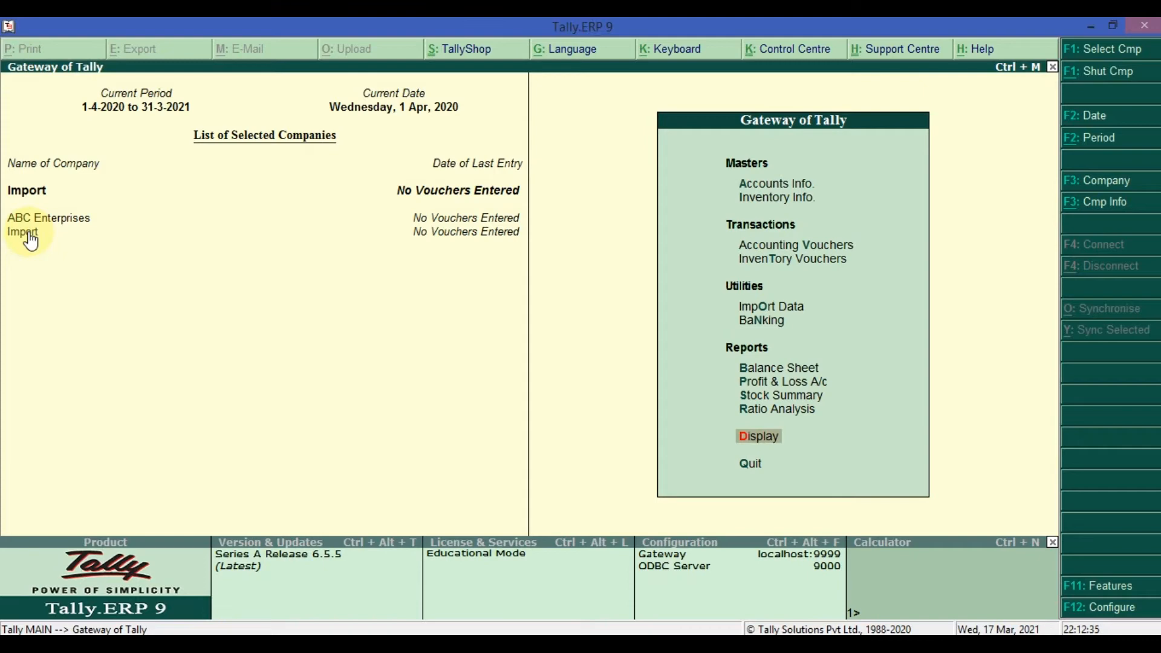
pyautogui.press('Up')
pyautogui.press('Up')
pyautogui.press('Up')
pyautogui.press('Up')
pyautogui.press('Up')
pyautogui.press('Up')
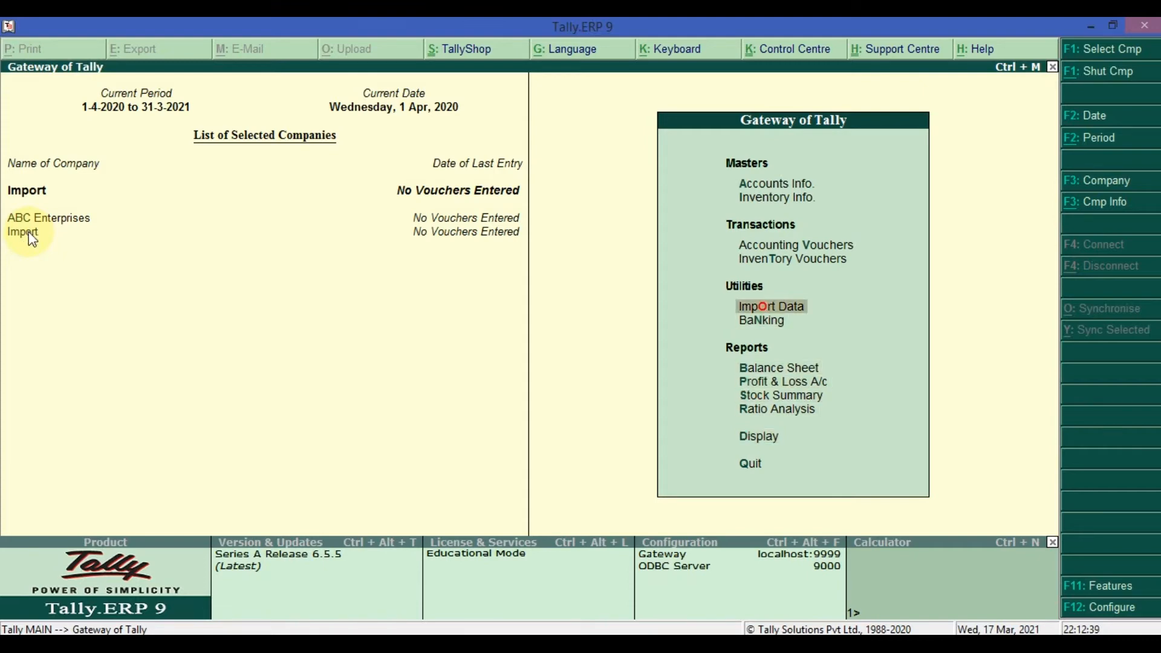
pyautogui.press('Return')
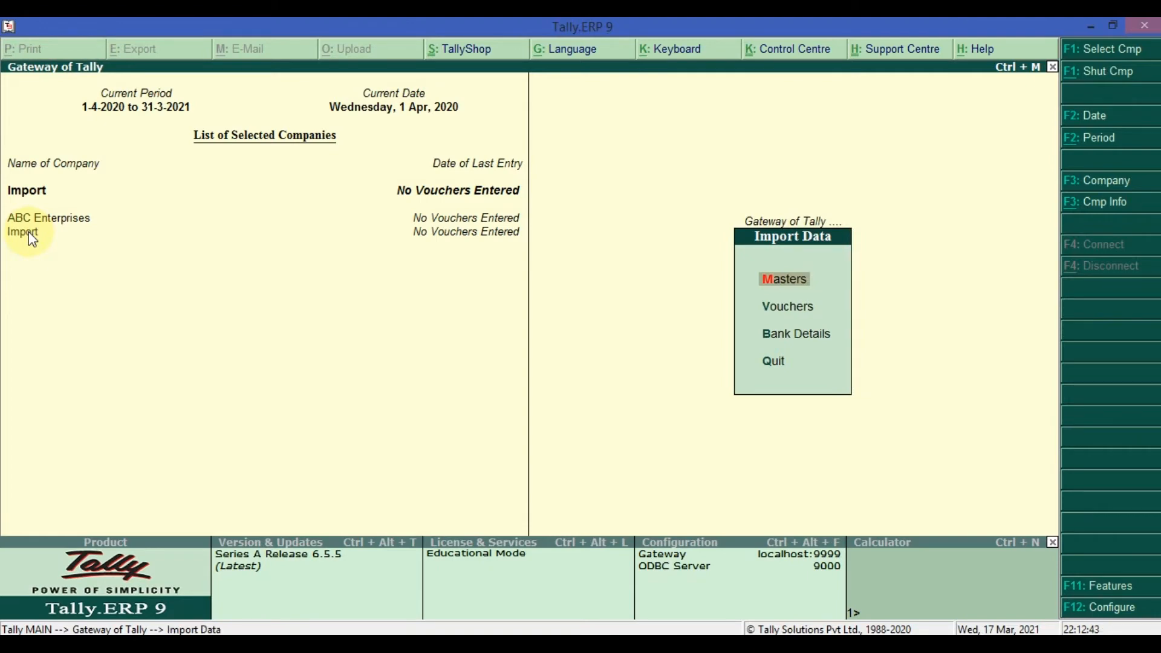
pyautogui.press('Escape')
pyautogui.press('Up')
pyautogui.press('Up')
pyautogui.press('Up')
pyautogui.press('Up')
pyautogui.press('Down')
pyautogui.press('Up')
pyautogui.press('Down')
pyautogui.press('Up')
pyautogui.press('Down')
pyautogui.press('Up')
pyautogui.press('Down')
pyautogui.press('Down')
pyautogui.press('Down')
pyautogui.press('Down')
pyautogui.press('Down')
pyautogui.press('Down')
pyautogui.press('Up')
pyautogui.press('Up')
pyautogui.press('Return')
# Step: Look over the Vouchers, Bank Details and Masters options for importing data into the Import company
pyautogui.press('Down')
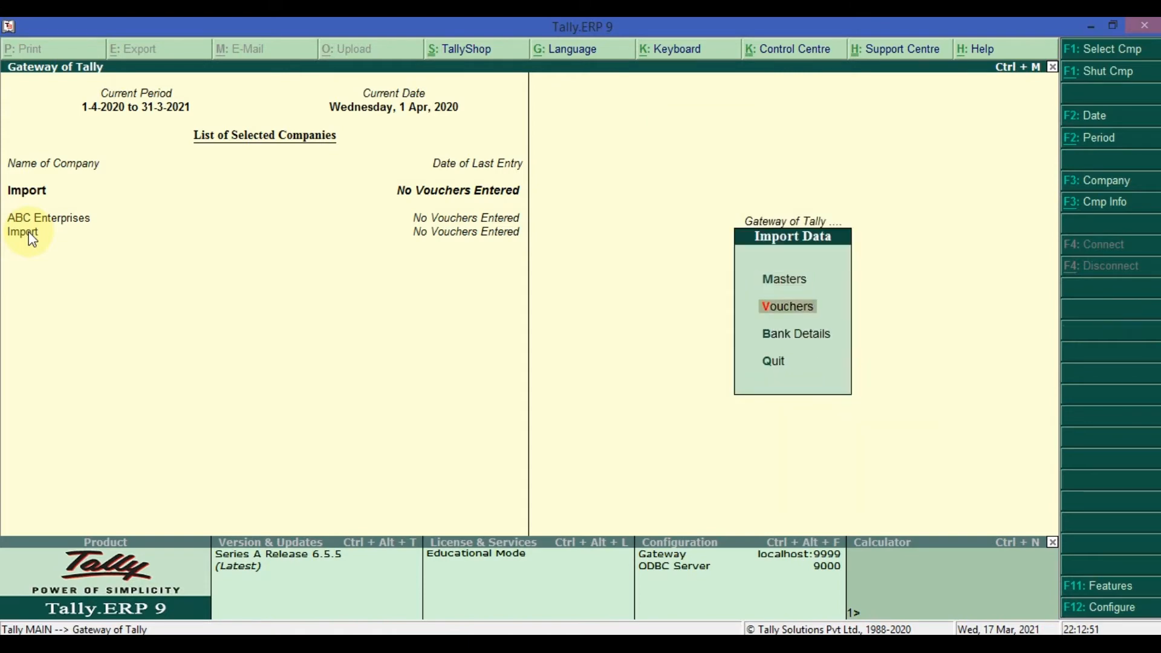
pyautogui.press('Return')
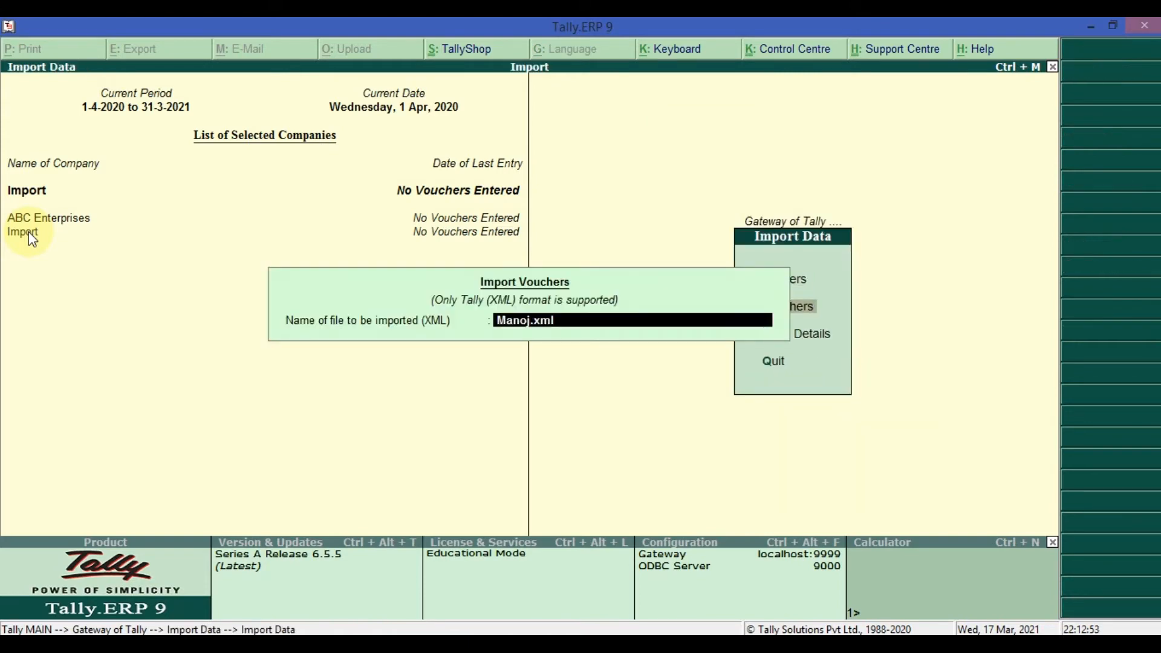
pyautogui.press('Escape')
pyautogui.press('Down')
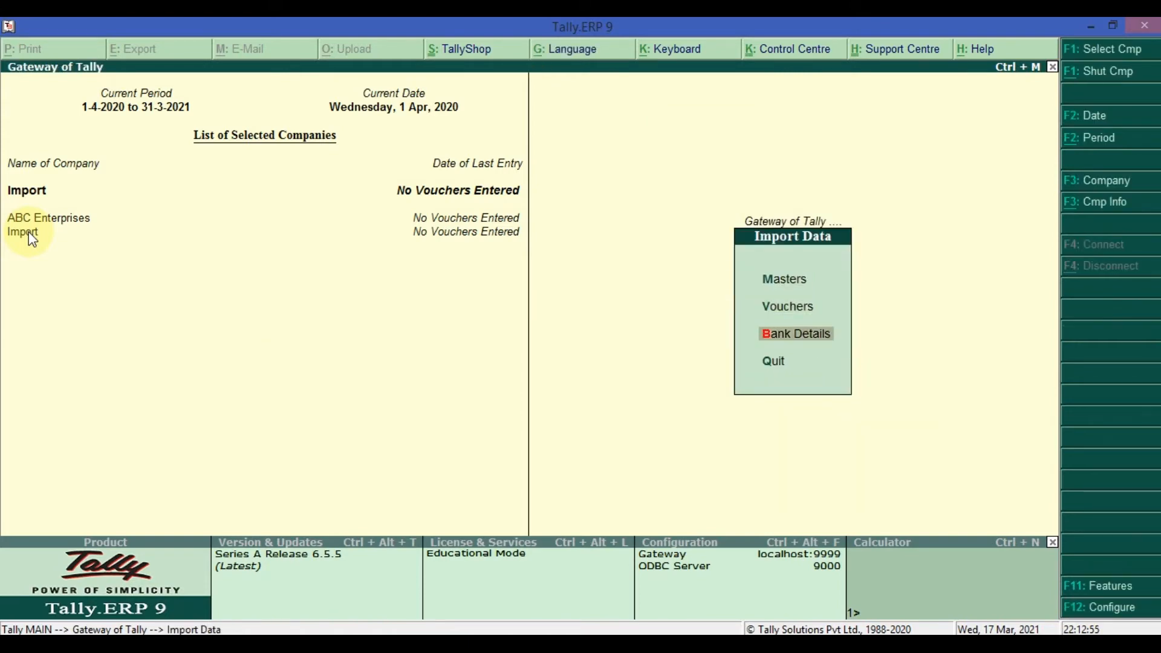
pyautogui.press('Escape')
pyautogui.press('Down')
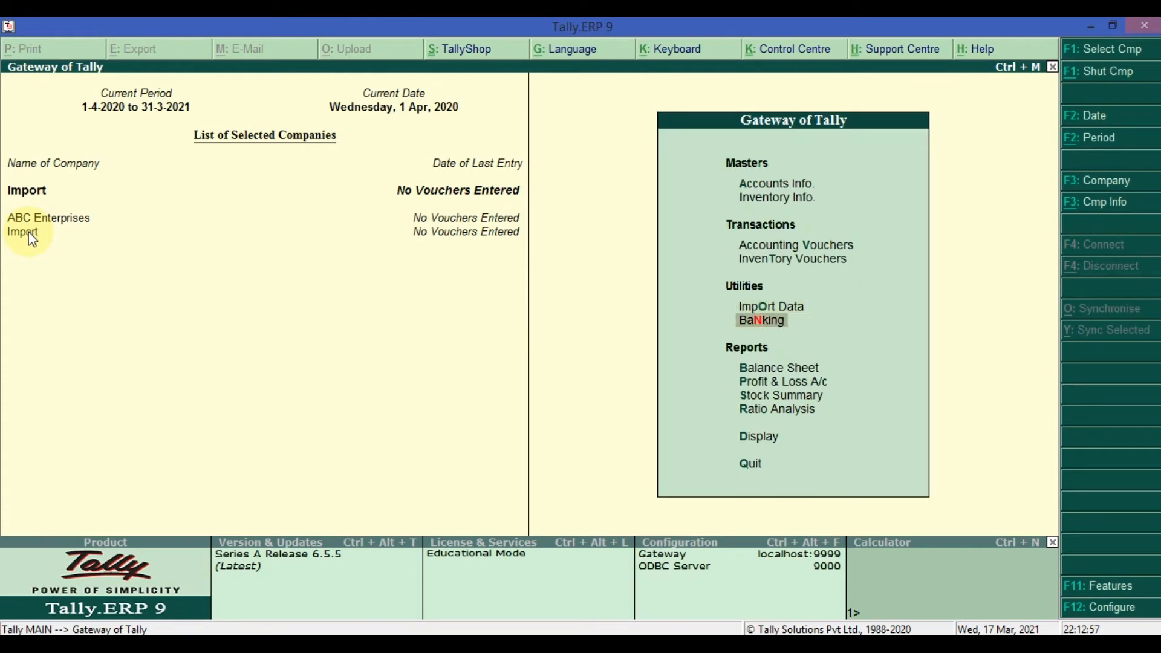
pyautogui.press('Up')
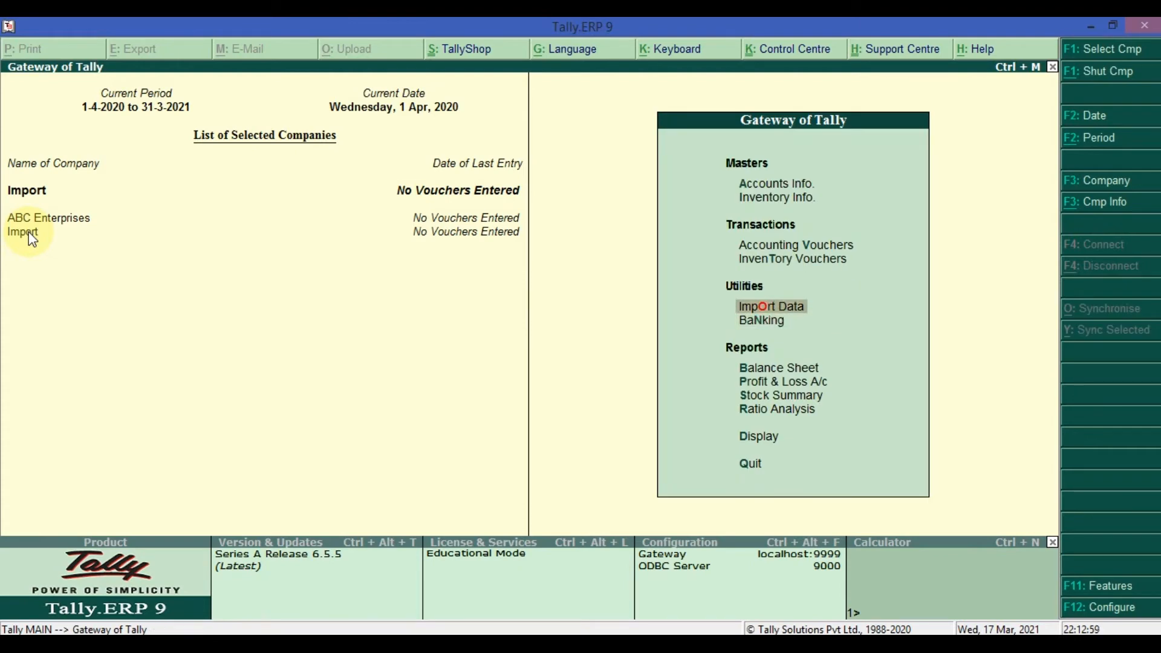
pyautogui.press('Return')
pyautogui.press('Down')
pyautogui.press('Down')
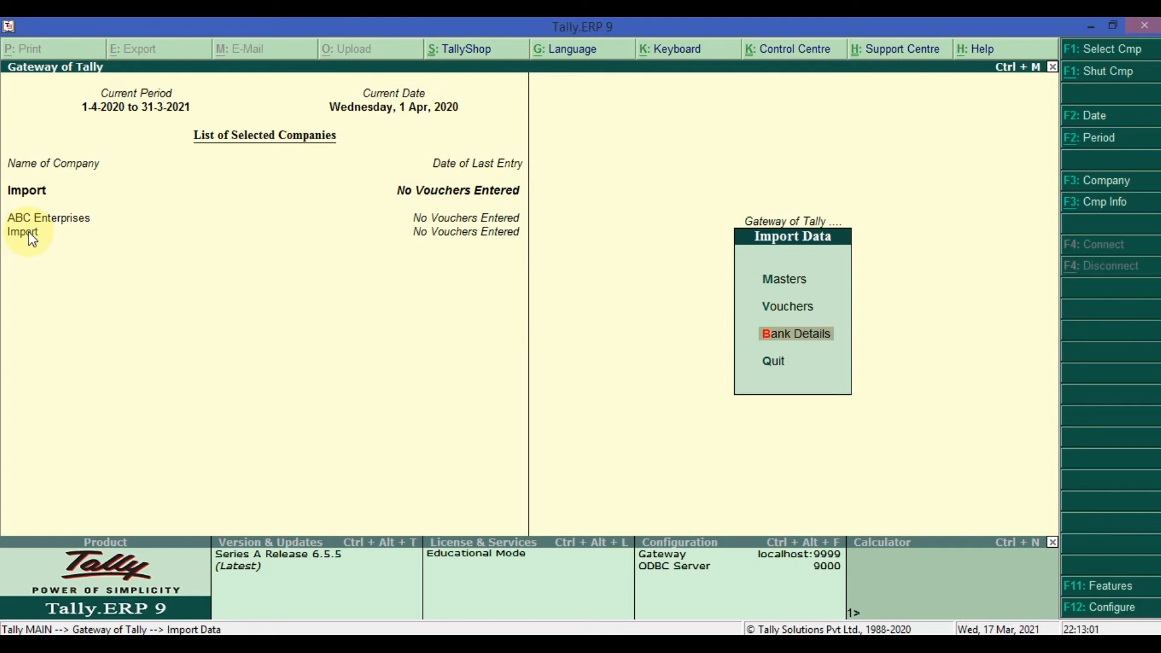
pyautogui.press('Up')
pyautogui.press('Up')
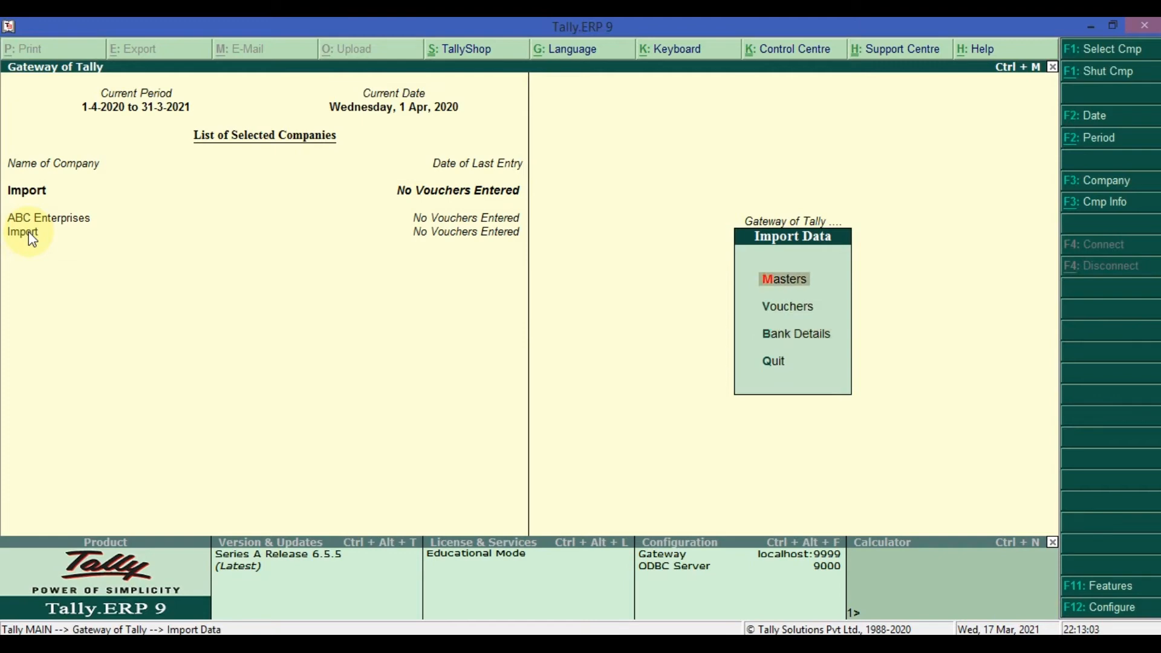
pyautogui.press('Escape')
pyautogui.press('Up')
pyautogui.press('Up')
pyautogui.press('Up')
pyautogui.press('Up')
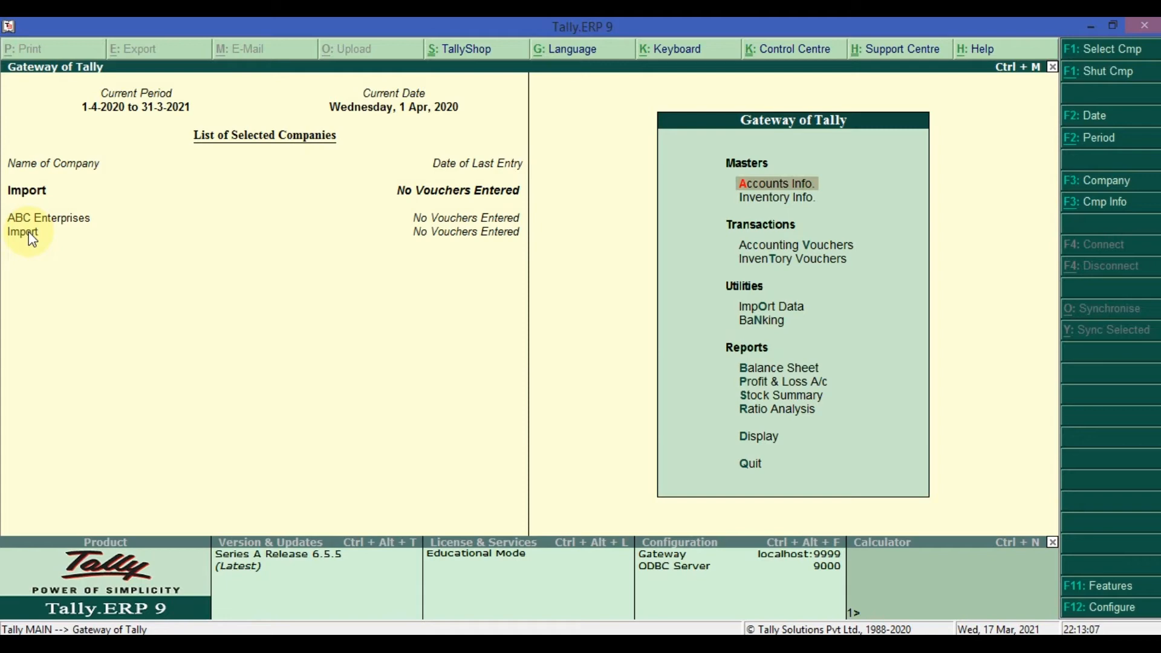
pyautogui.press('Down')
pyautogui.press('Down')
pyautogui.press('Down')
pyautogui.press('Down')
pyautogui.press('Return')
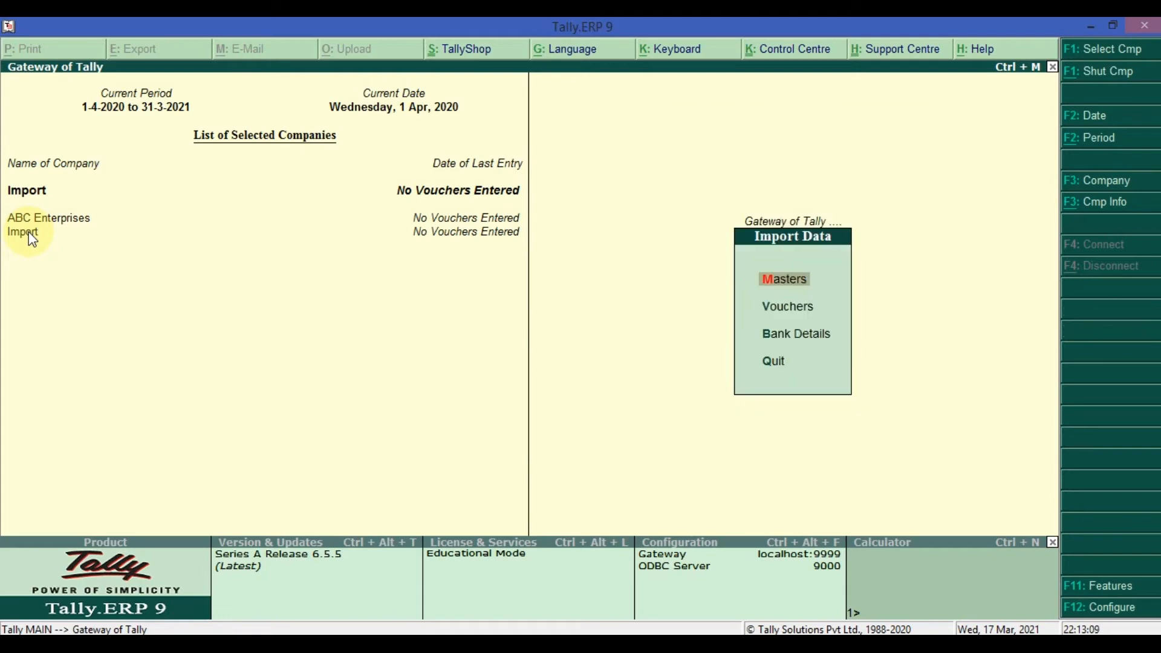
# Step: Start importing masters into the Import company and set the file to be imported to New.xml
pyautogui.press('Return')
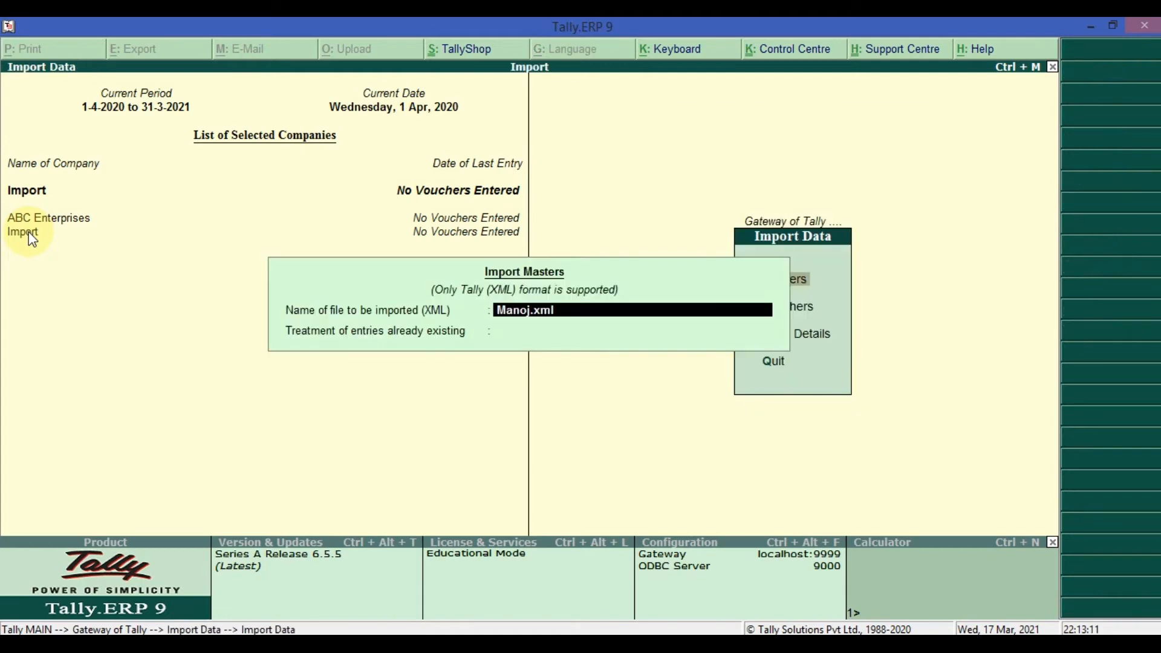
pyautogui.press('Delete')
pyautogui.press('Delete')
pyautogui.press('Delete')
pyautogui.press('Delete')
pyautogui.press('Delete')
pyautogui.write('New')
pyautogui.press('Return')
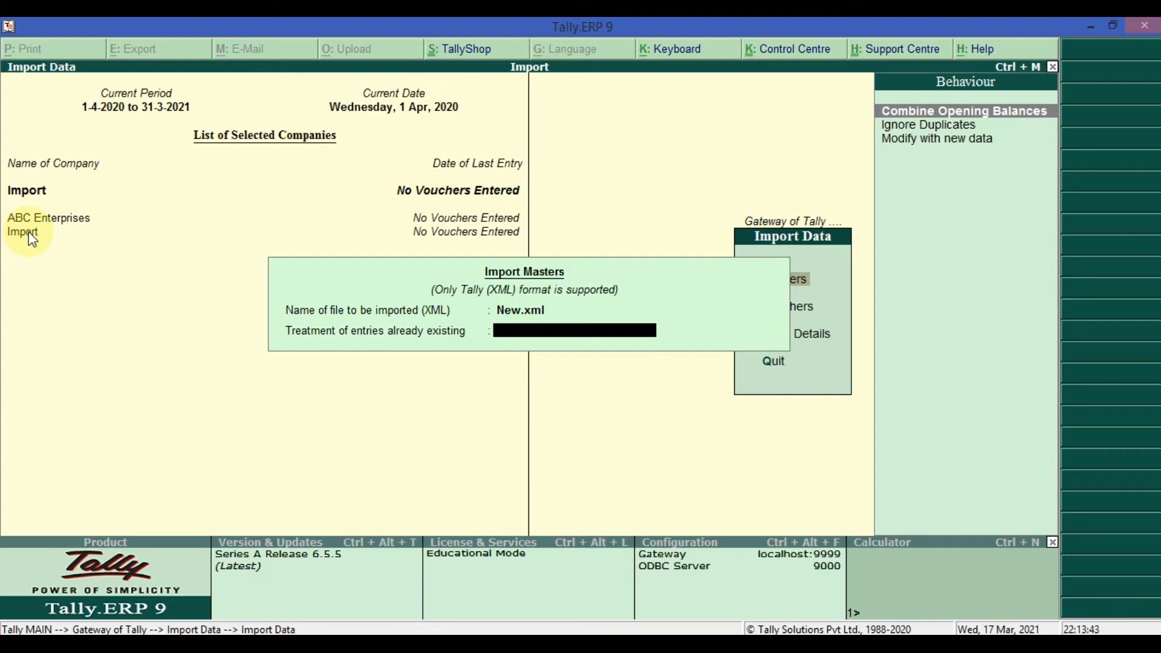
# Step: Set the treatment of already existing entries to Modify with new data and run the masters import
pyautogui.press('Down')
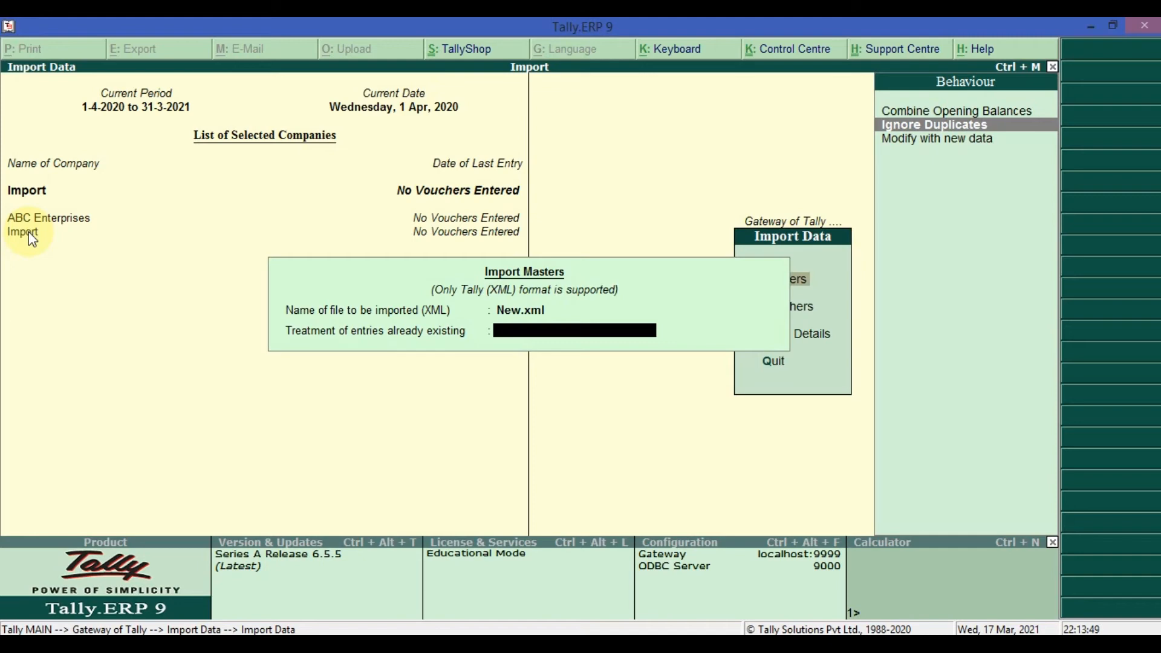
pyautogui.press('Up')
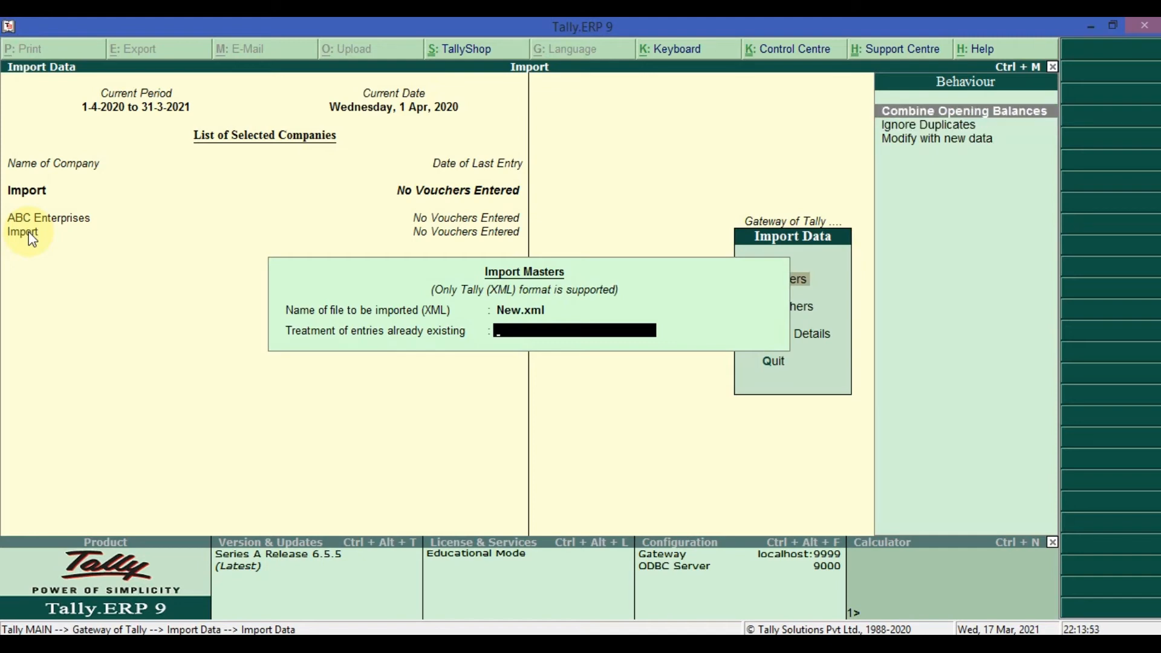
pyautogui.press('Down')
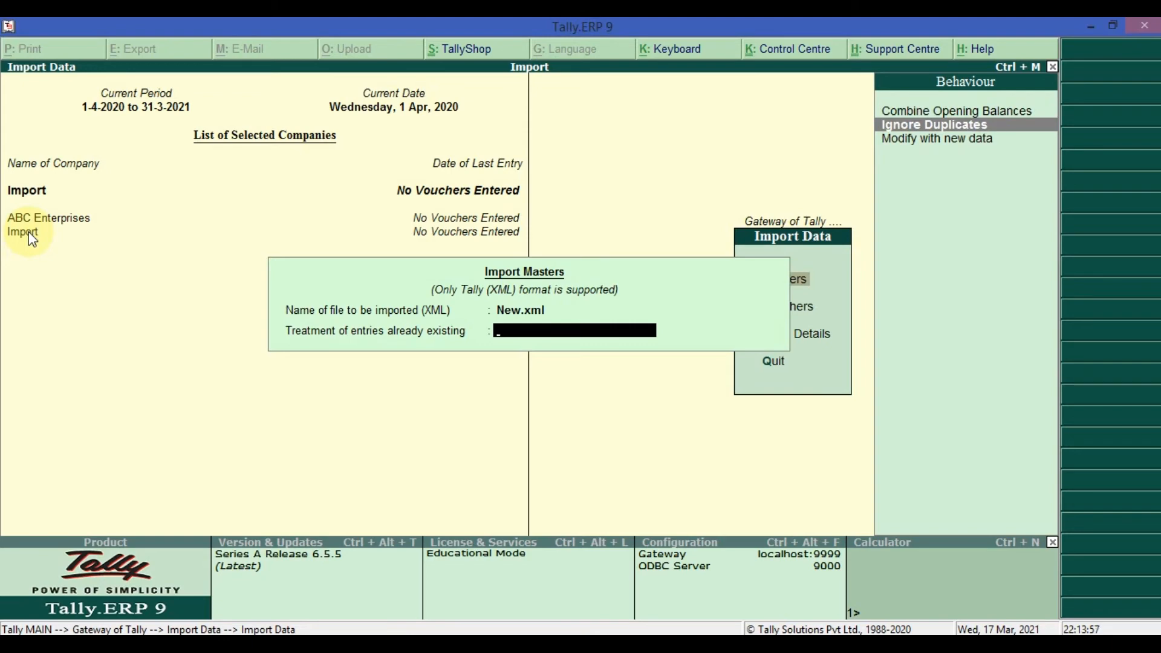
pyautogui.press('Down')
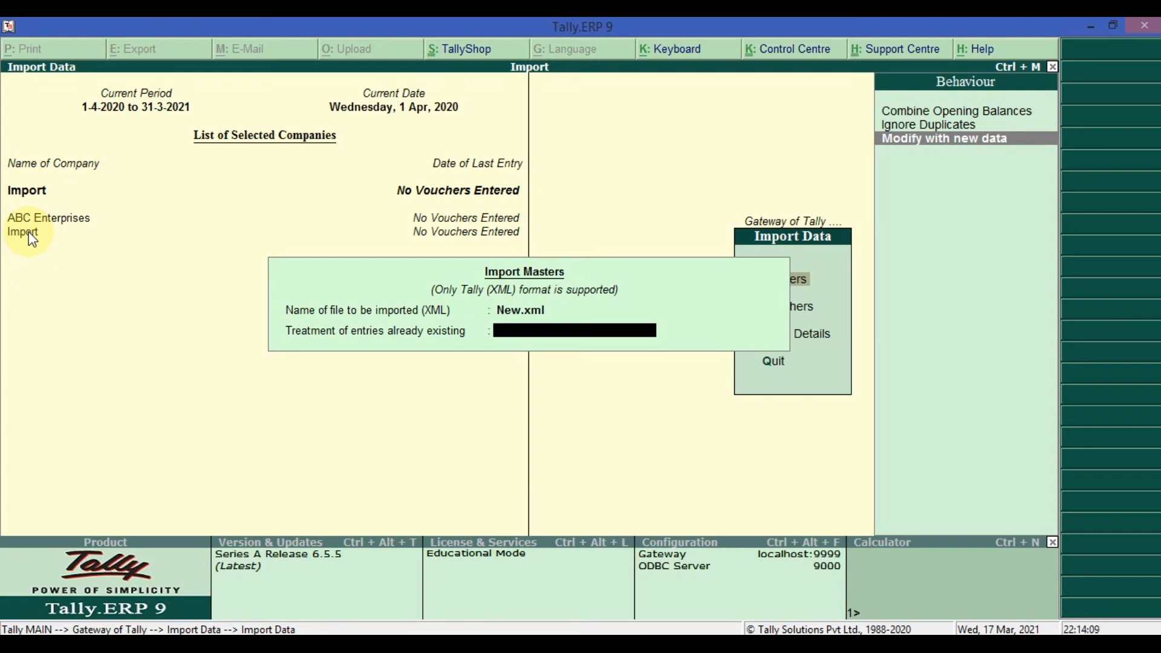
pyautogui.press('Return')
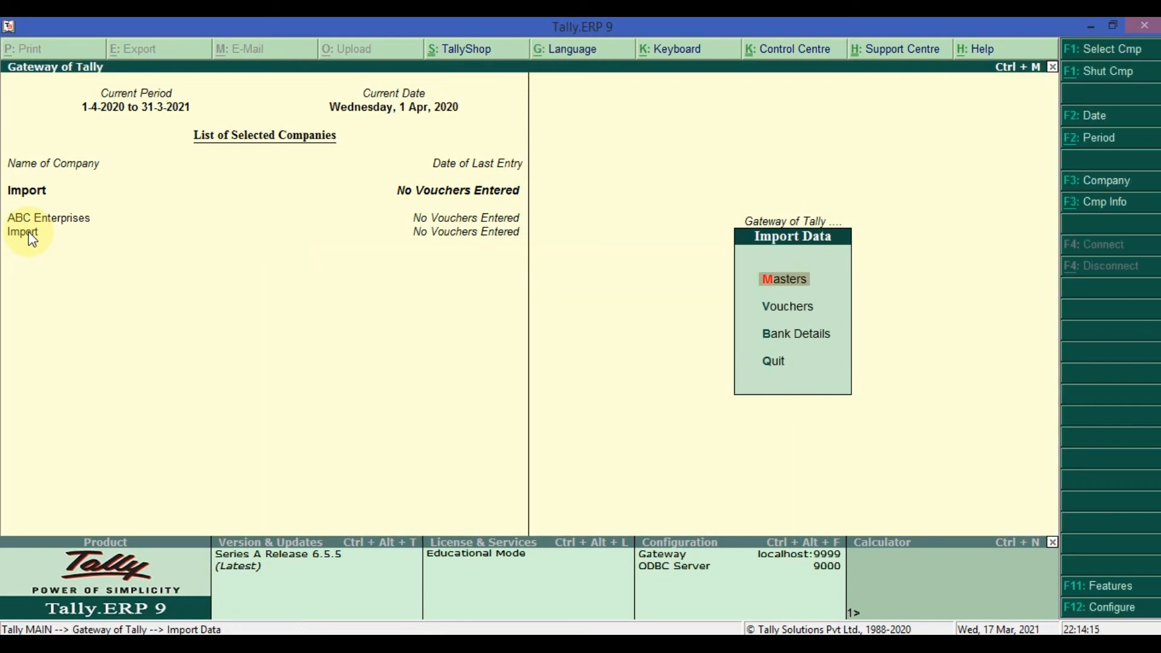
# Step: Open the single-ledger display selection for the Import company from its accounts information
pyautogui.press('Escape')
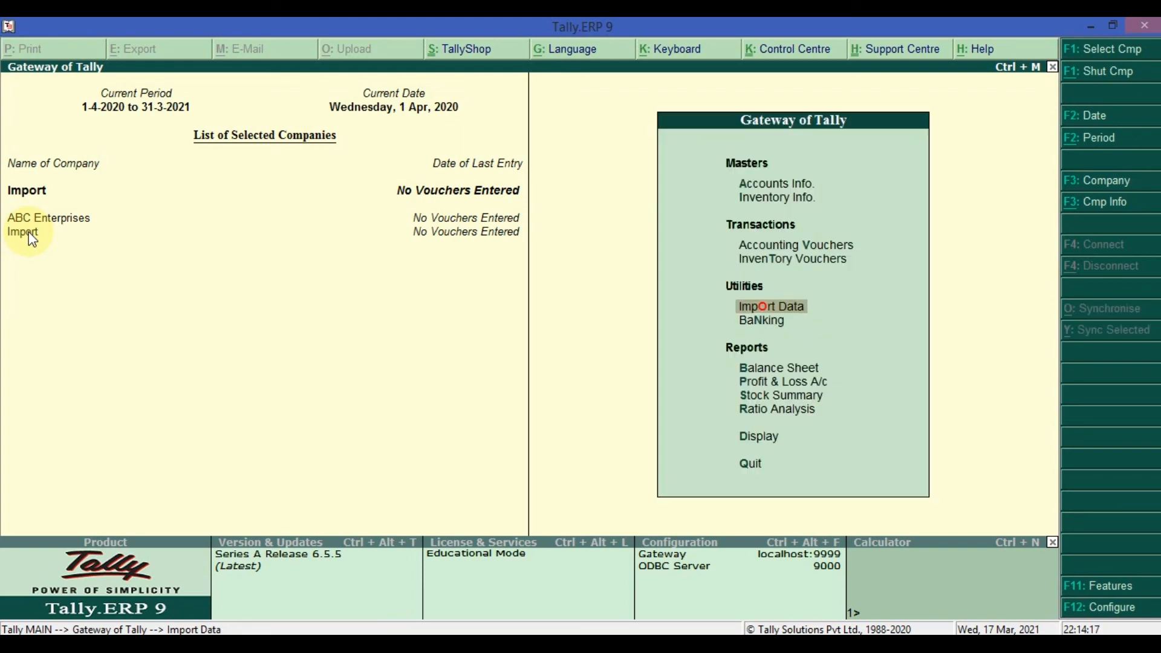
pyautogui.press('Up')
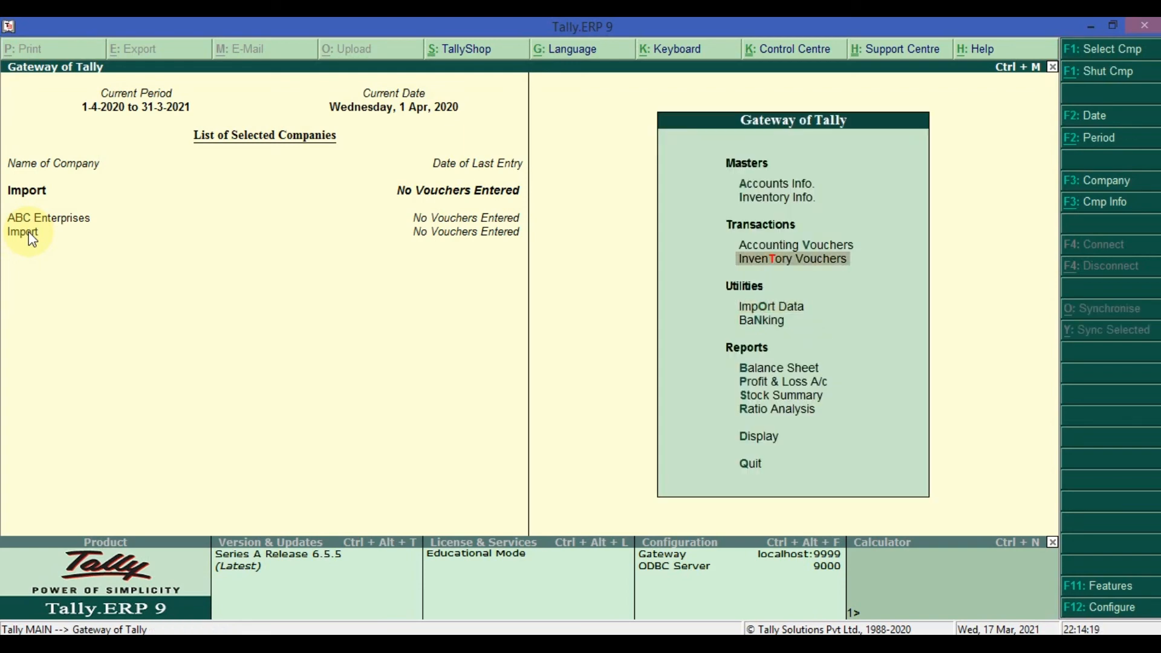
pyautogui.press('Up')
pyautogui.press('Up')
pyautogui.press('Up')
pyautogui.press('Return')
pyautogui.press('Down')
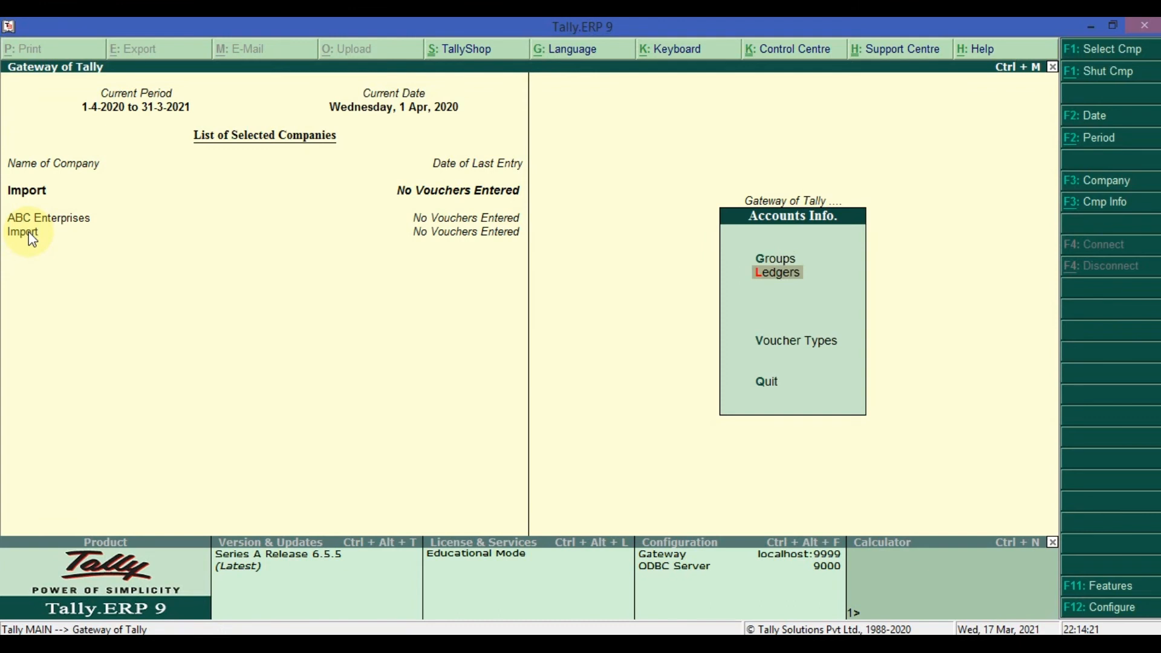
pyautogui.press('Return')
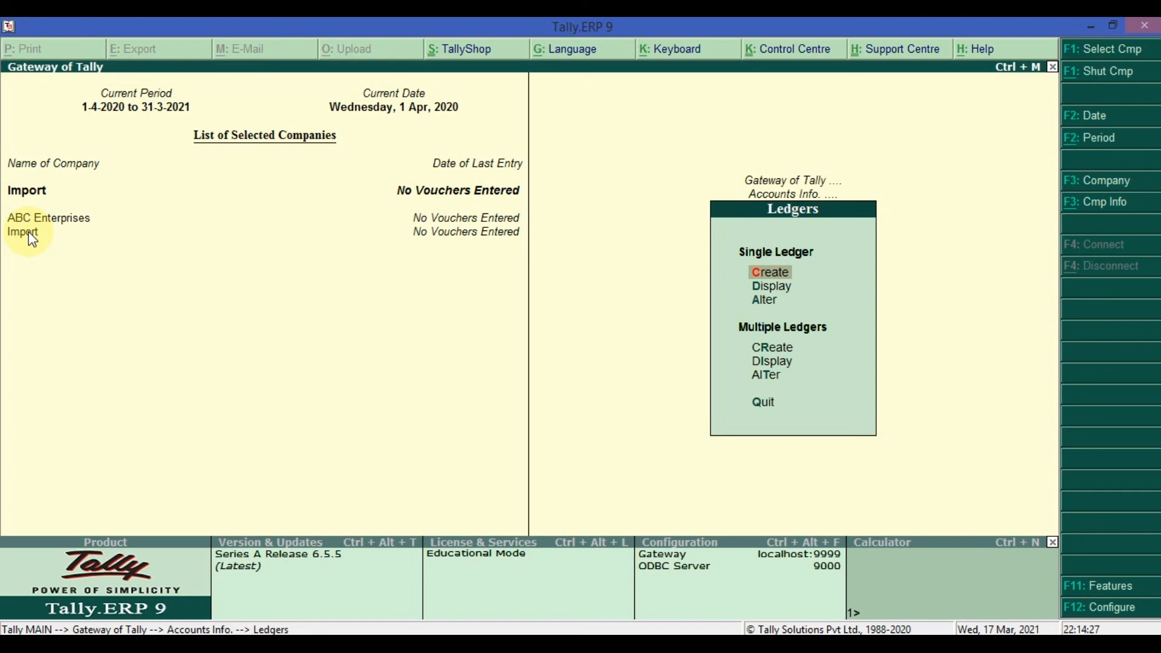
pyautogui.press('Down')
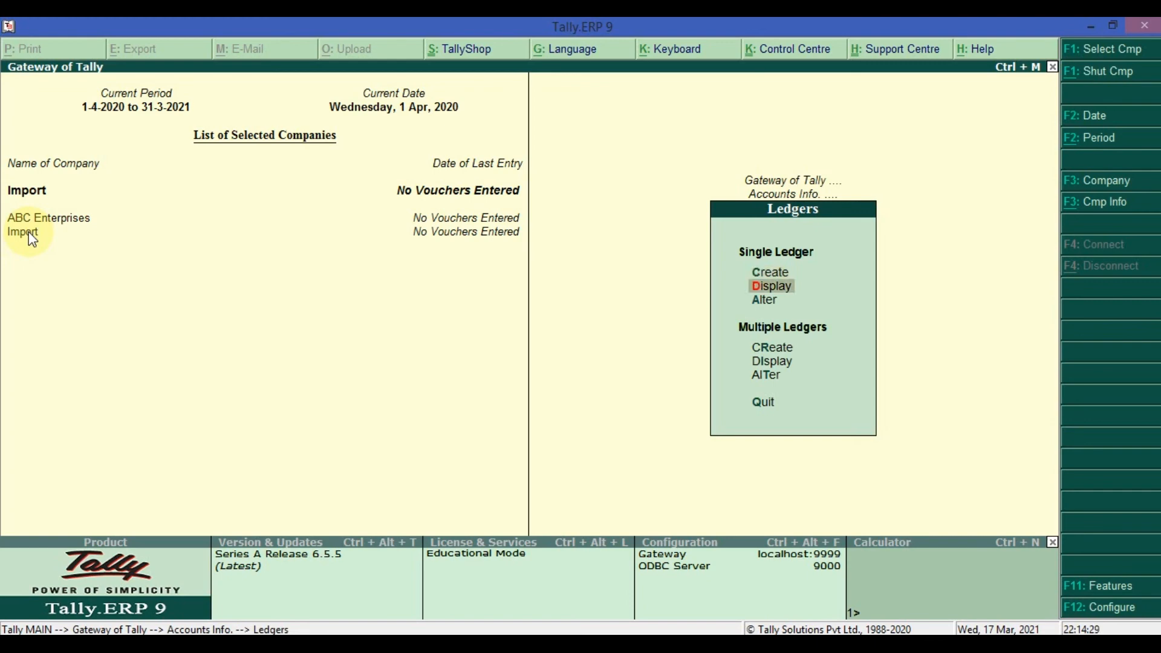
pyautogui.press('Return')
# Step: Examine the list of ledgers in the Import company to check the imported masters, and leave the list
pyautogui.press('Down')
pyautogui.press('Down')
pyautogui.press('Down')
pyautogui.press('Down')
pyautogui.press('Down')
pyautogui.press('Down')
pyautogui.press('Down')
pyautogui.press('Up')
pyautogui.press('Up')
pyautogui.press('Up')
pyautogui.press('Up')
pyautogui.press('Up')
pyautogui.press('Up')
pyautogui.press('Up')
pyautogui.press('Down')
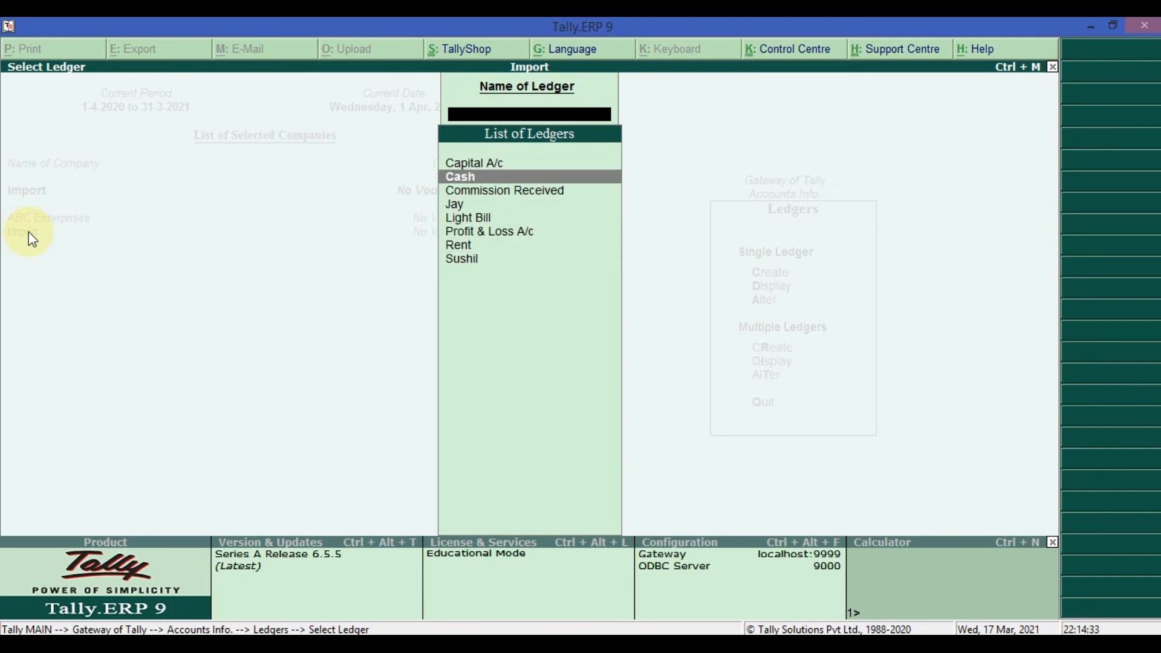
pyautogui.press('Down')
pyautogui.press('Down')
pyautogui.press('Down')
pyautogui.press('Down')
pyautogui.press('Down')
pyautogui.press('Down')
pyautogui.press('Up')
pyautogui.press('Up')
pyautogui.press('Up')
pyautogui.press('Up')
pyautogui.press('Up')
pyautogui.press('Up')
pyautogui.press('Up')
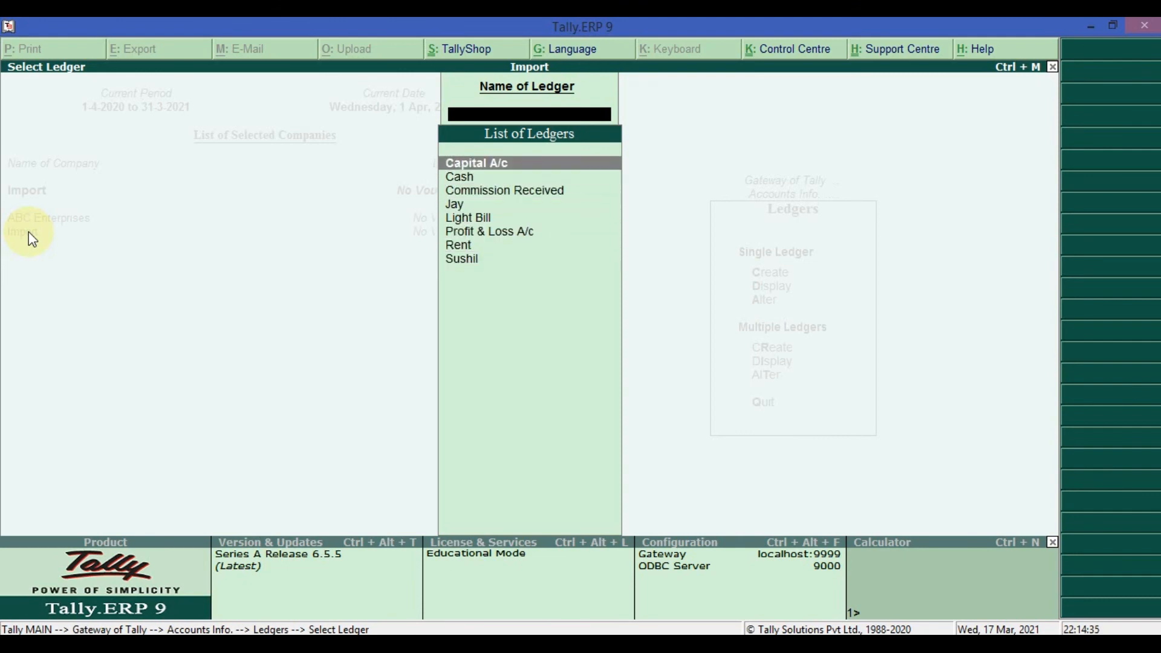
pyautogui.press('Escape')
pyautogui.press('Escape')
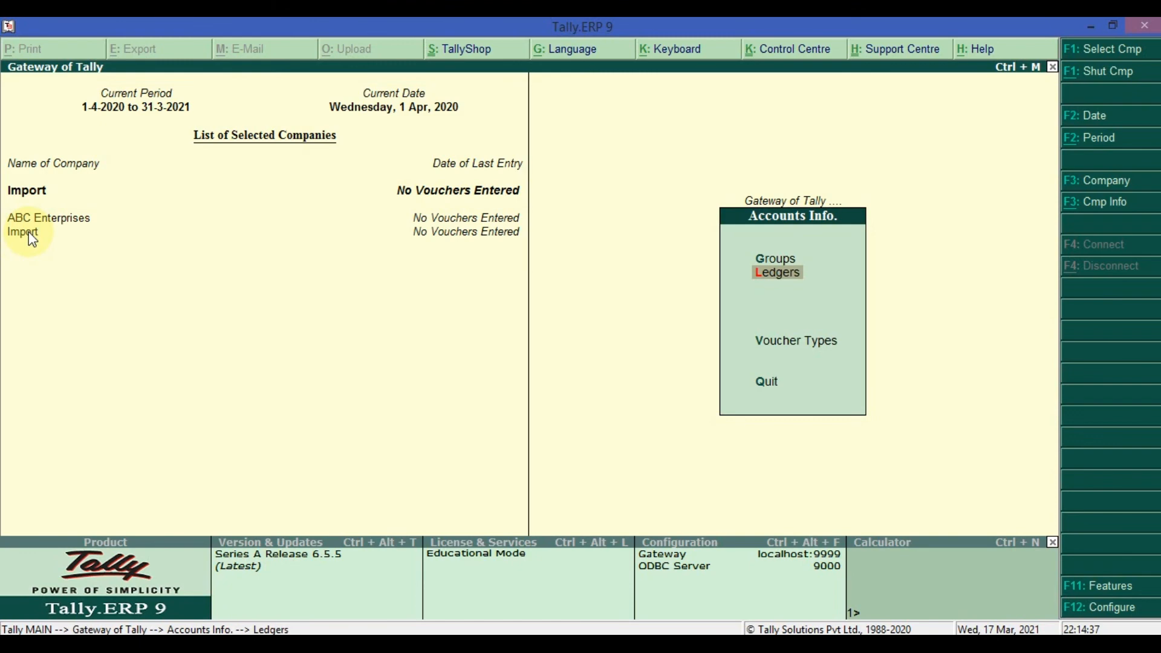